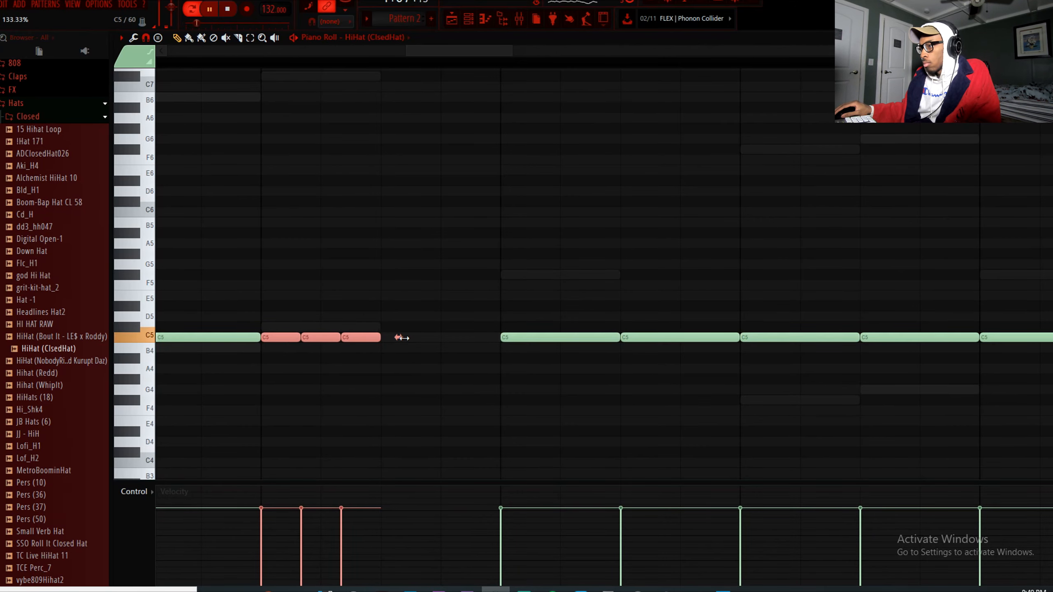
Clear the C5 hi-hat notes from beats 3 and 4 of bar 3 and put two C5 notes back from beat 3.
{"action": "scroll", "coordinate": [329, 331], "scroll_direction": "down", "scroll_amount": 3}
{"action": "scroll", "coordinate": [367, 319], "scroll_direction": "down", "scroll_amount": 2}
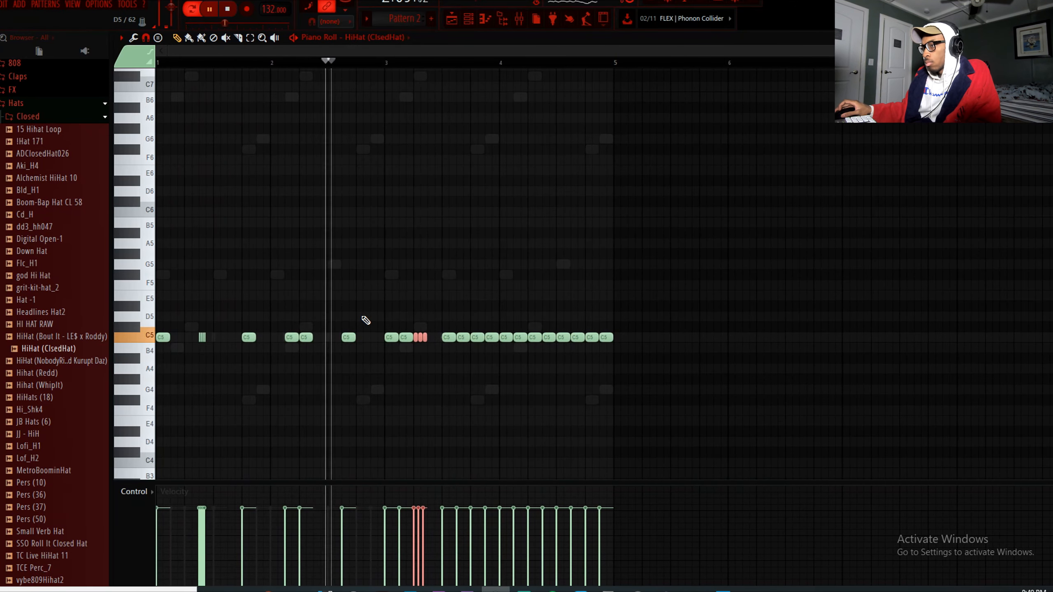
{"action": "key", "text": "space"}
{"action": "left_click", "coordinate": [389, 66]}
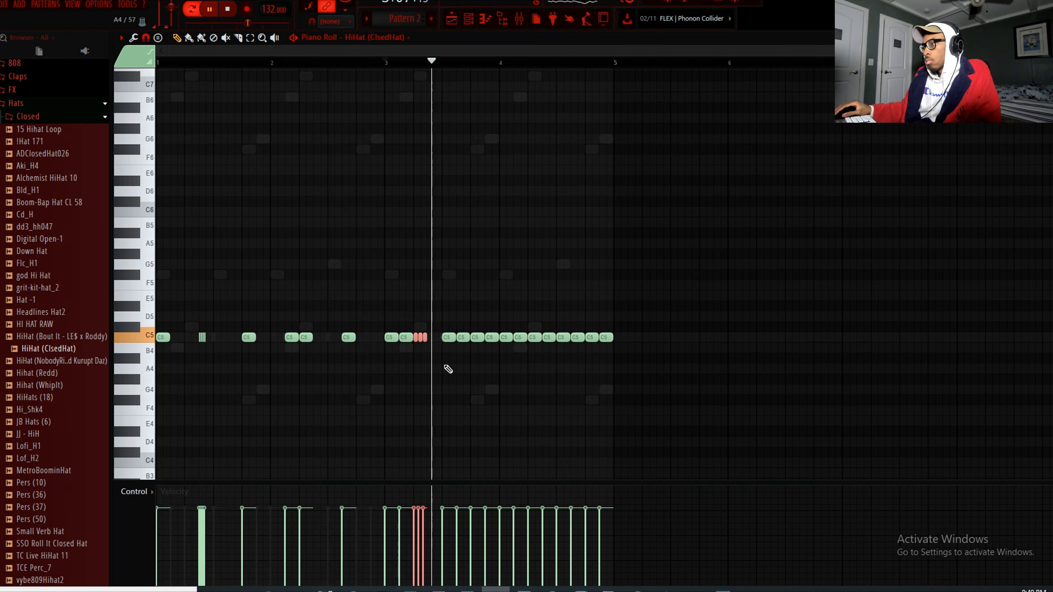
{"action": "right_click", "coordinate": [476, 338]}
{"action": "right_click", "coordinate": [463, 338]}
{"action": "key", "text": "space"}
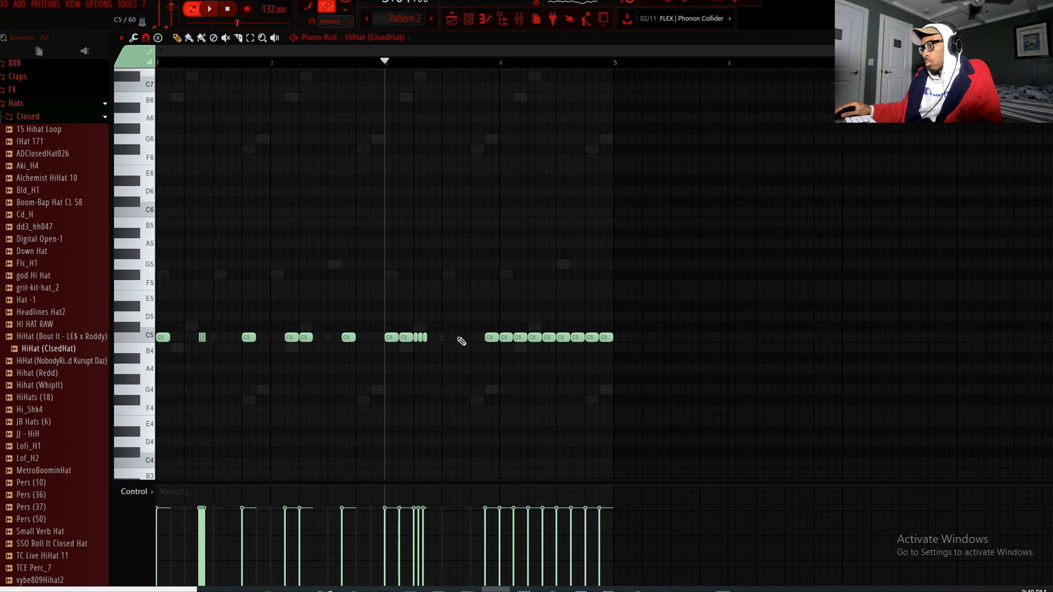
{"action": "left_click", "coordinate": [462, 337]}
{"action": "key", "text": "space"}
Place a half-beat F#4 hi-hat note at the start of bar 1 and play the pattern.
{"action": "left_click", "coordinate": [249, 400]}
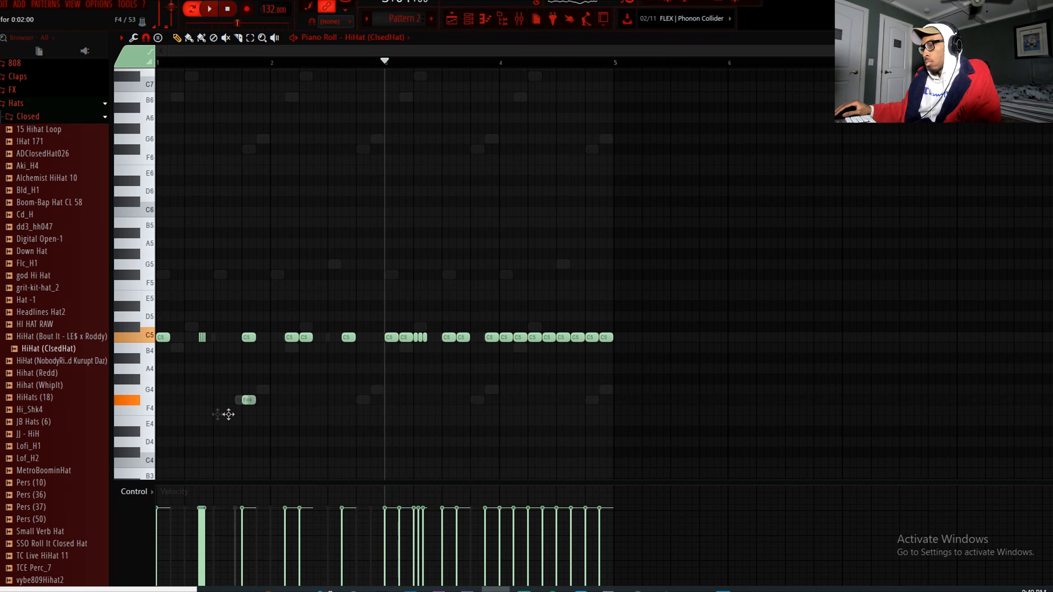
{"action": "left_click_drag", "start_coordinate": [209, 407], "coordinate": [159, 406]}
{"action": "key", "text": "space"}
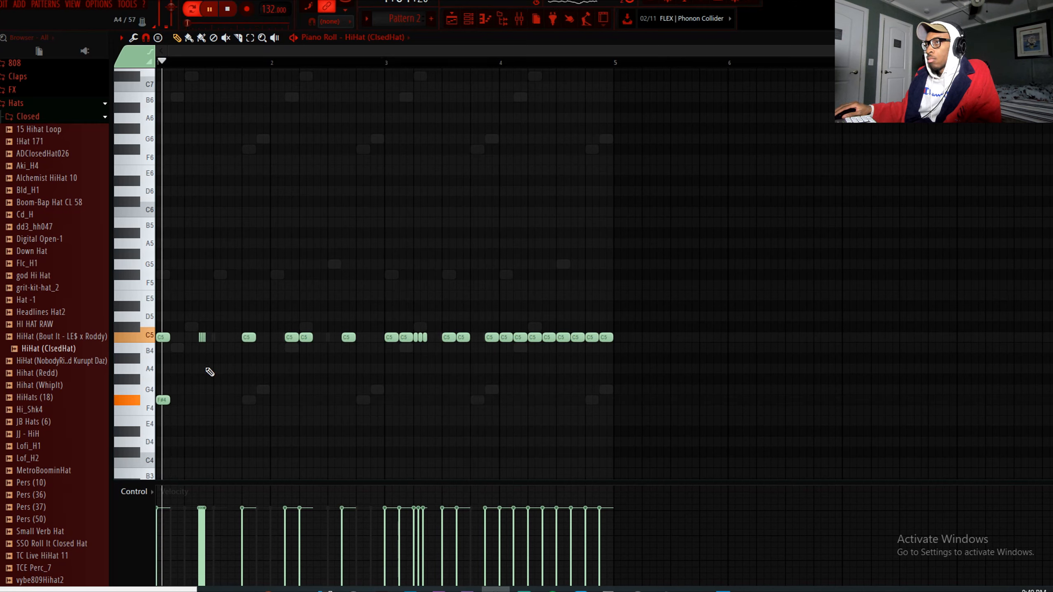
Place two adjacent half-beat F#4 hi-hat notes on beat 4 of bar 1, checking them against playback.
{"action": "left_click", "coordinate": [203, 421]}
{"action": "key", "text": "space"}
{"action": "key", "text": "space"}
{"action": "key", "text": "space"}
{"action": "key", "text": "space"}
{"action": "left_click_drag", "start_coordinate": [204, 424], "coordinate": [215, 425]}
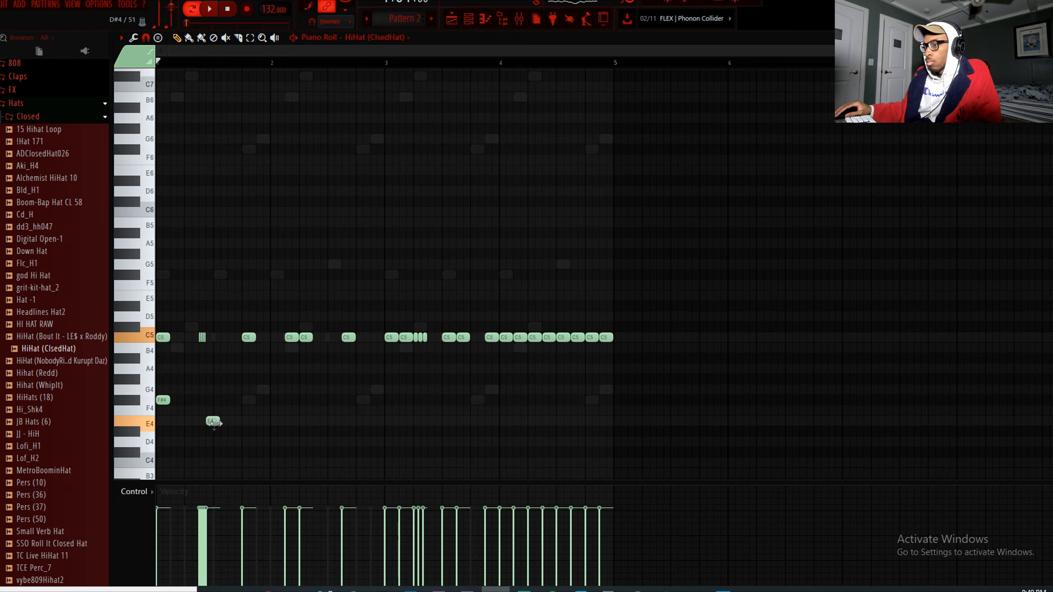
{"action": "key", "text": "space"}
{"action": "left_click_drag", "start_coordinate": [213, 423], "coordinate": [250, 400]}
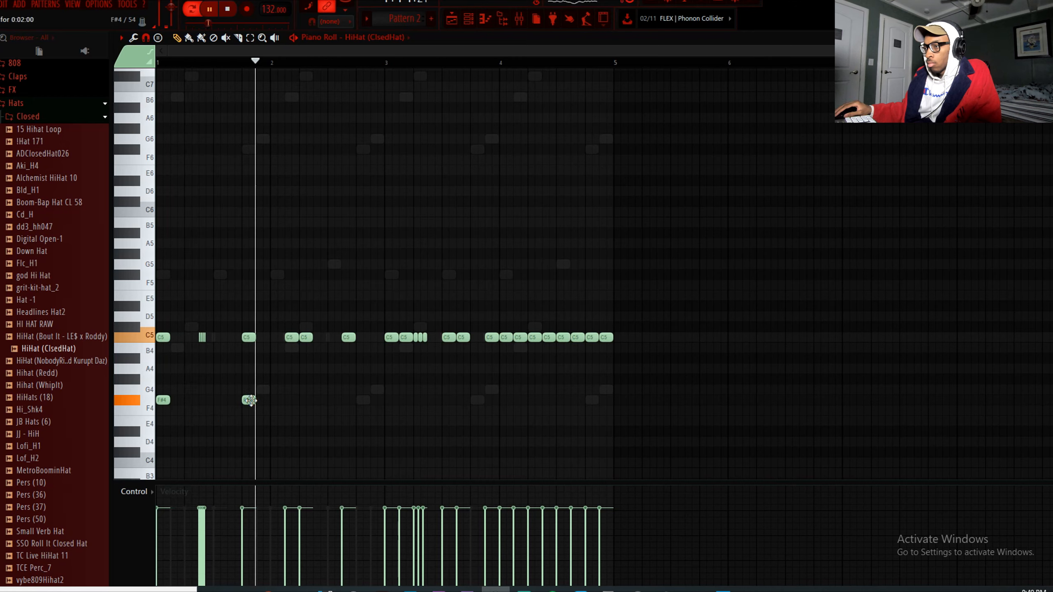
{"action": "left_click", "coordinate": [263, 400]}
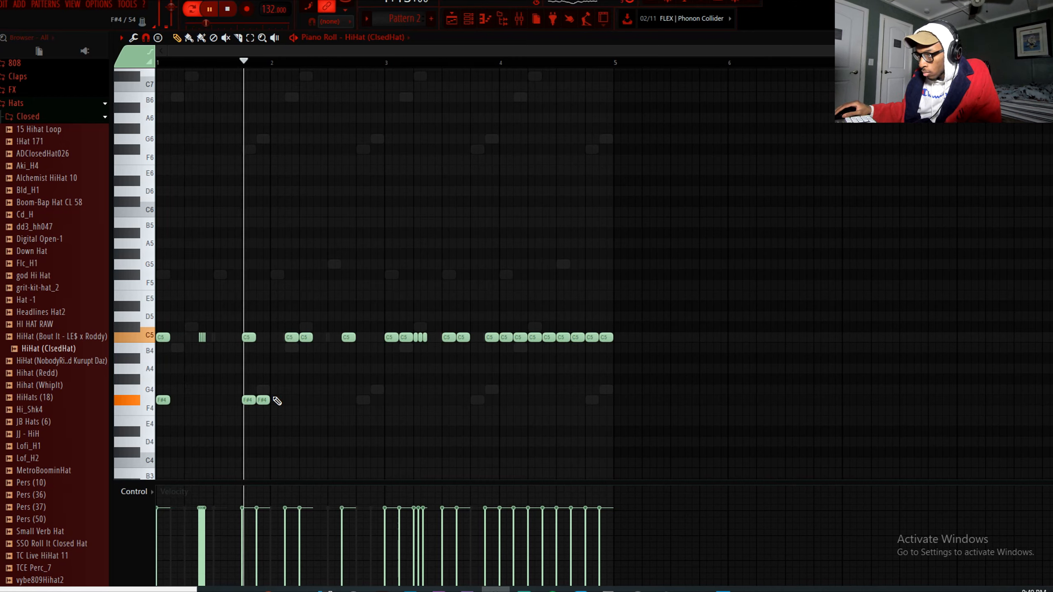
Add an F#4 hi-hat note on beat 2 of bar 2 and play the pattern at a tempo of 141.
{"action": "key", "text": "space"}
{"action": "key", "text": "space"}
{"action": "left_click_drag", "start_coordinate": [311, 397], "coordinate": [297, 398]}
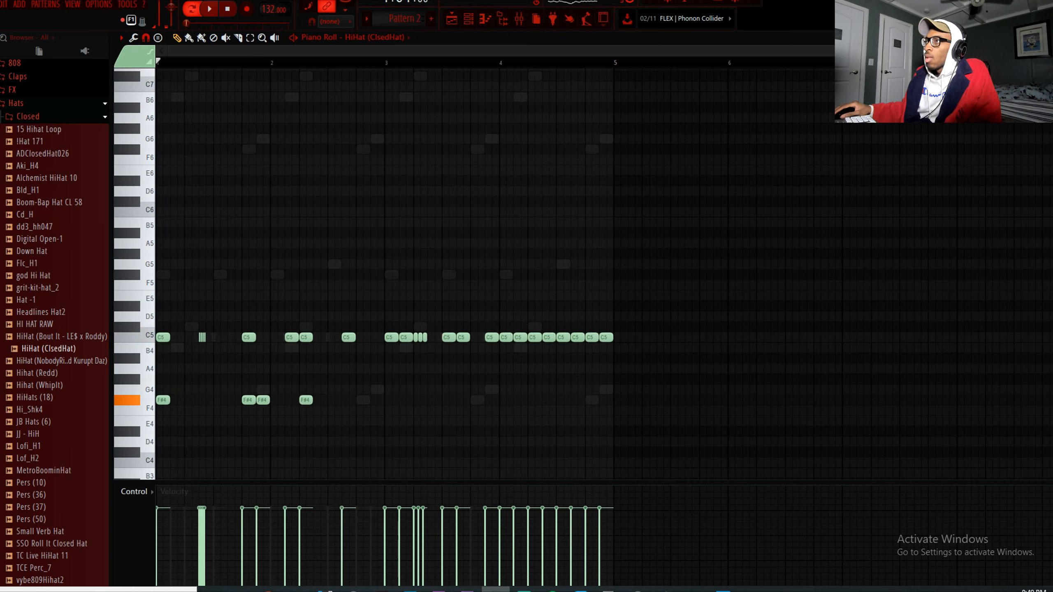
{"action": "left_click", "coordinate": [210, 9]}
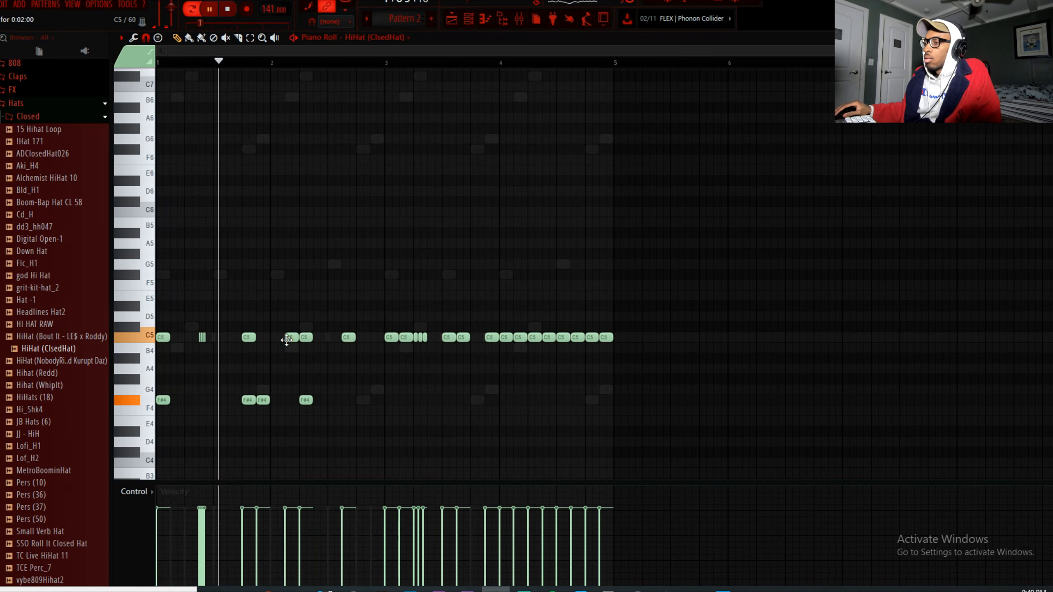
{"action": "key", "text": "space"}
Add a G4 hi-hat note in the second half of bar 2 and try an E4 note after it.
{"action": "left_click", "coordinate": [346, 404]}
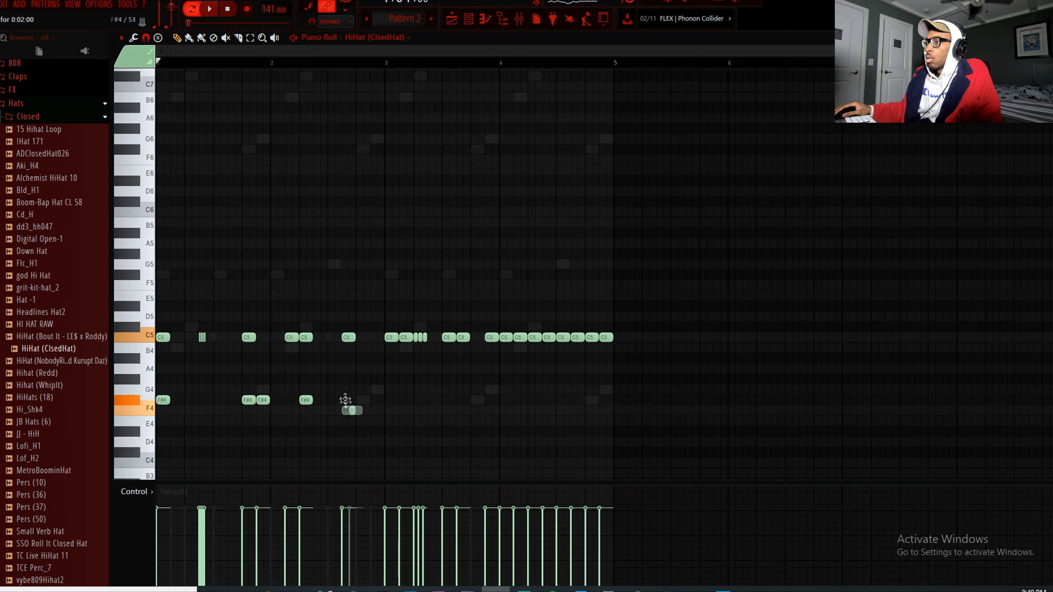
{"action": "left_click_drag", "start_coordinate": [346, 398], "coordinate": [347, 389]}
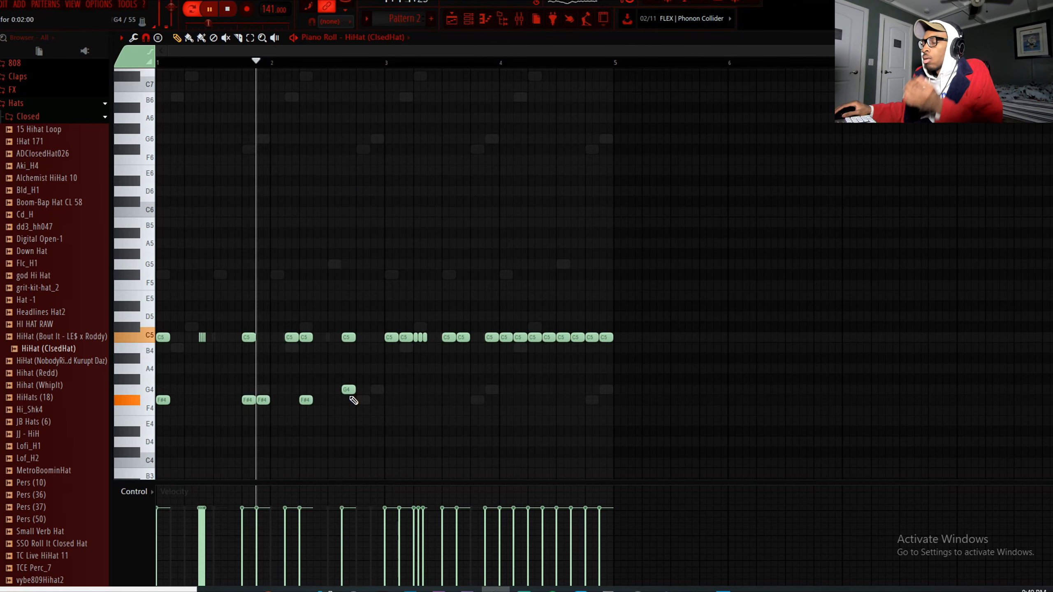
{"action": "left_click", "coordinate": [366, 421]}
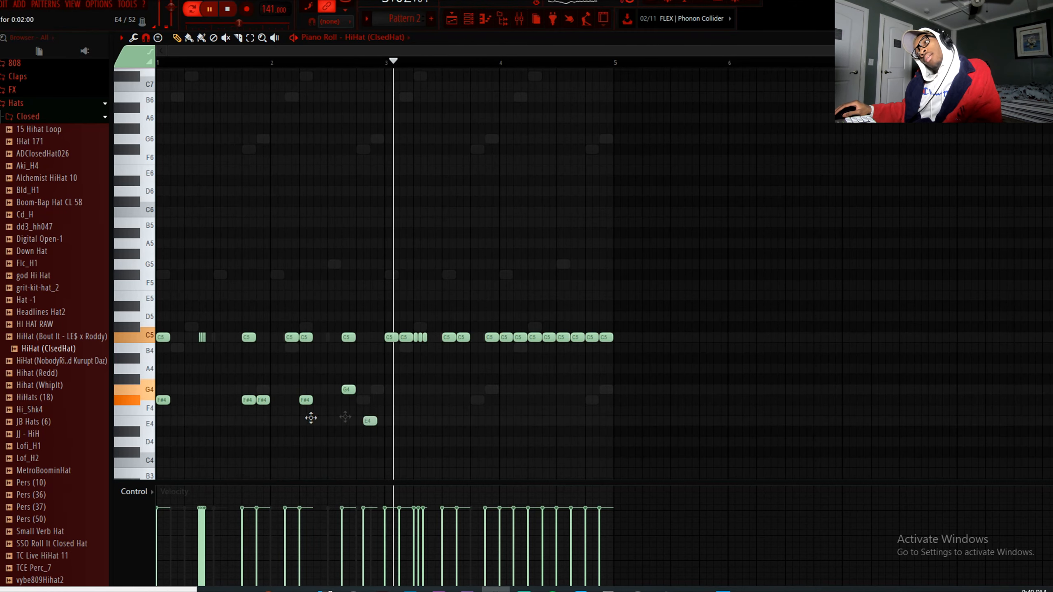
Duplicate the F#4 and G4 hi-hat notes of bars 1 and 2 into bars 3 and 4.
{"action": "left_click_drag", "start_coordinate": [477, 436], "coordinate": [156, 364]}
{"action": "mouse_move", "coordinate": [164, 403]}
{"action": "left_mouse_down"}
{"action": "mouse_move", "coordinate": [404, 408]}
{"action": "mouse_move", "coordinate": [393, 408]}
{"action": "left_mouse_up"}
{"action": "key", "text": "space"}
{"action": "left_click", "coordinate": [571, 441], "text": "ctrl"}
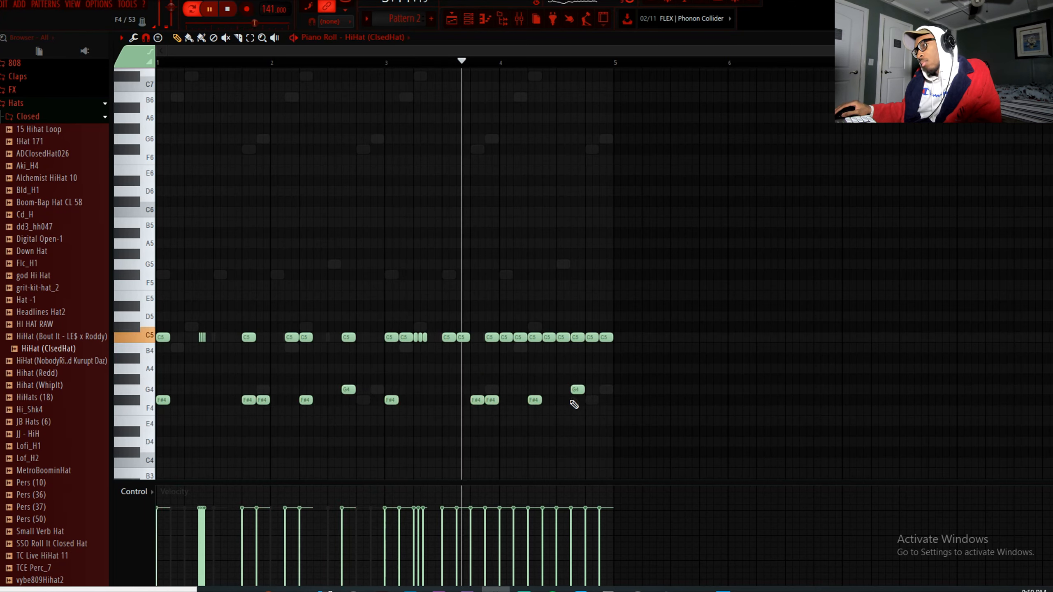
Play from bar 3 and delete several C5 hi-hat notes in bar 4 to thin out the rhythm.
{"action": "left_click", "coordinate": [388, 67]}
{"action": "right_click", "coordinate": [519, 338]}
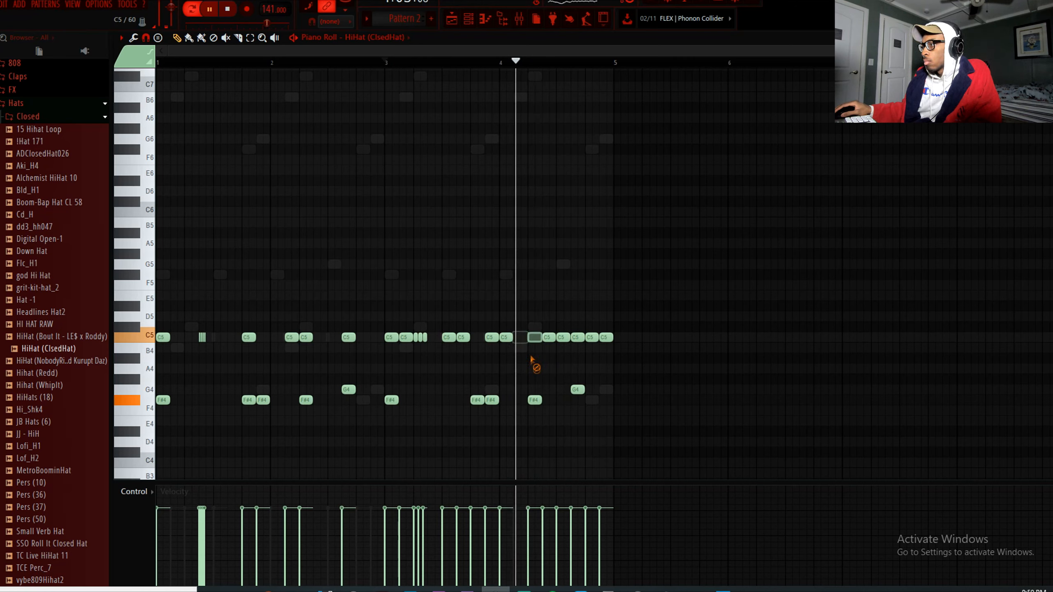
{"action": "right_click", "coordinate": [549, 338]}
{"action": "right_click", "coordinate": [563, 338]}
{"action": "left_click_drag", "start_coordinate": [617, 350], "coordinate": [589, 335]}
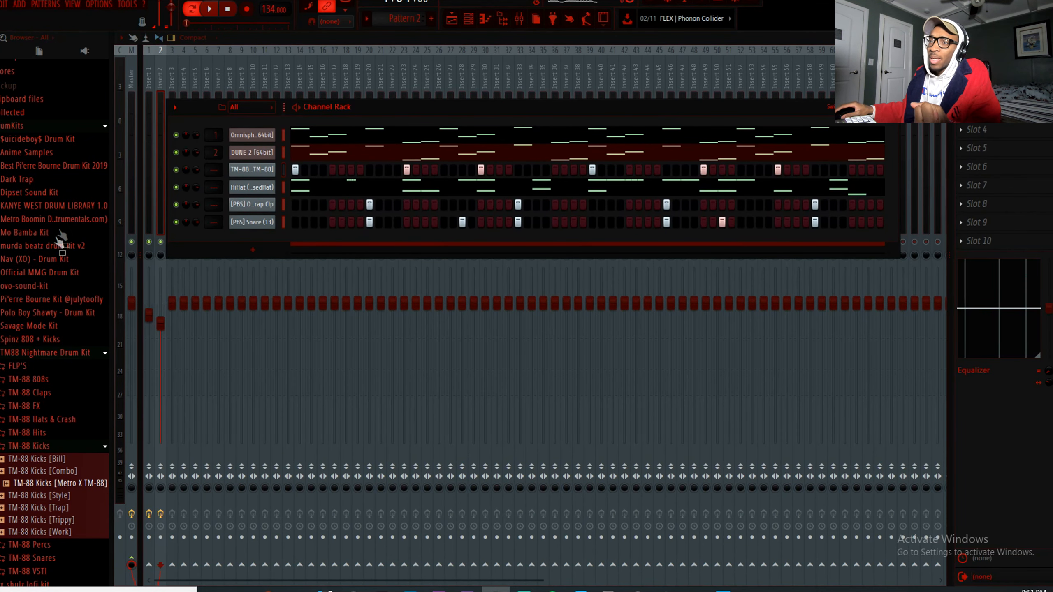
Add the TM-88 808s [Spazz] sample from the 808s Wav folder as a new channel and open its piano roll.
{"action": "left_click", "coordinate": [36, 381]}
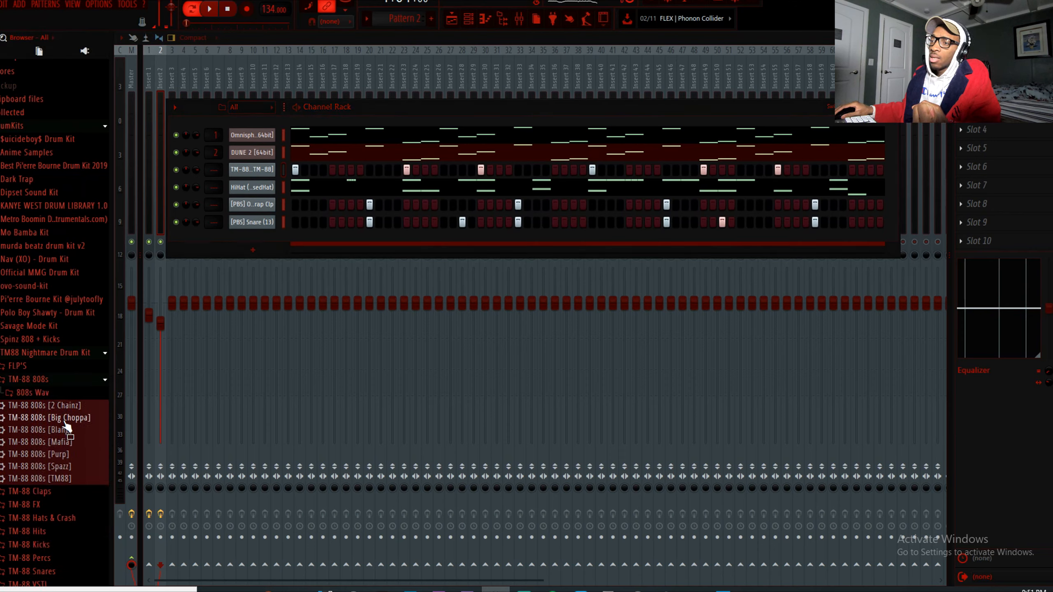
{"action": "left_click", "coordinate": [64, 392]}
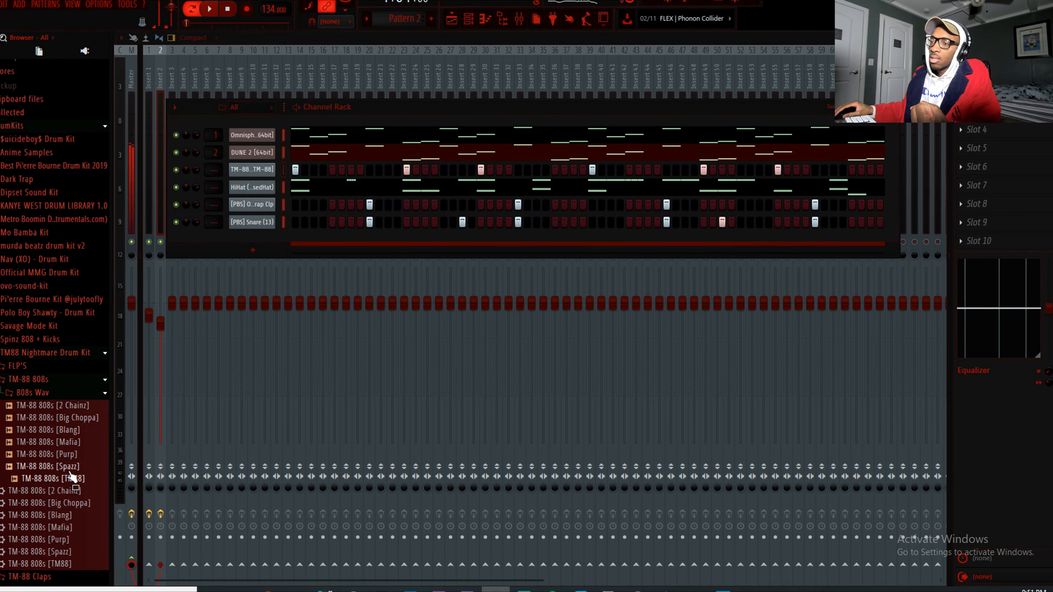
{"action": "left_click_drag", "start_coordinate": [248, 246], "coordinate": [249, 240]}
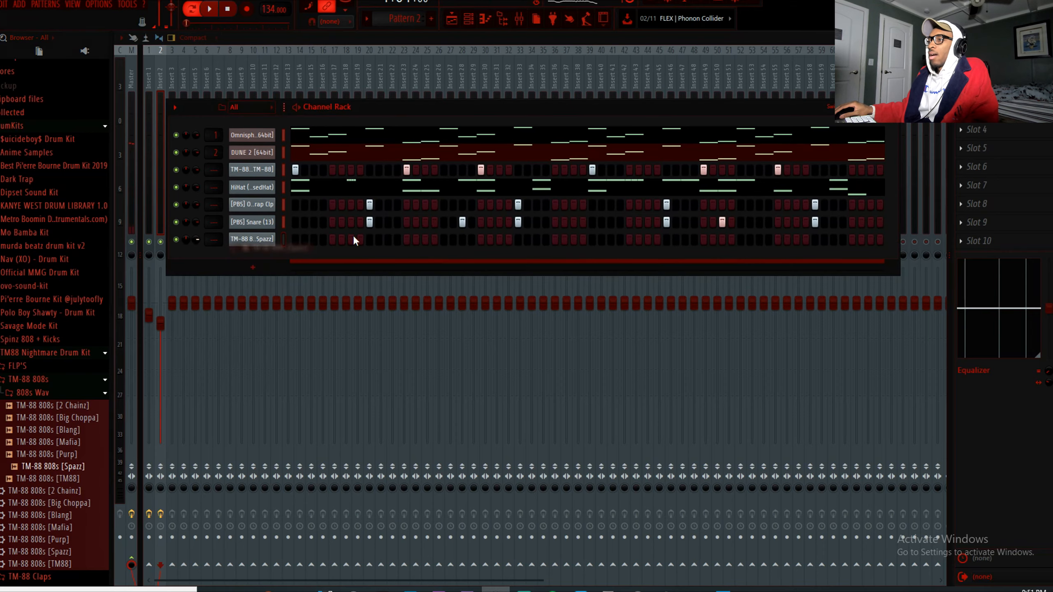
{"action": "right_click", "coordinate": [270, 169]}
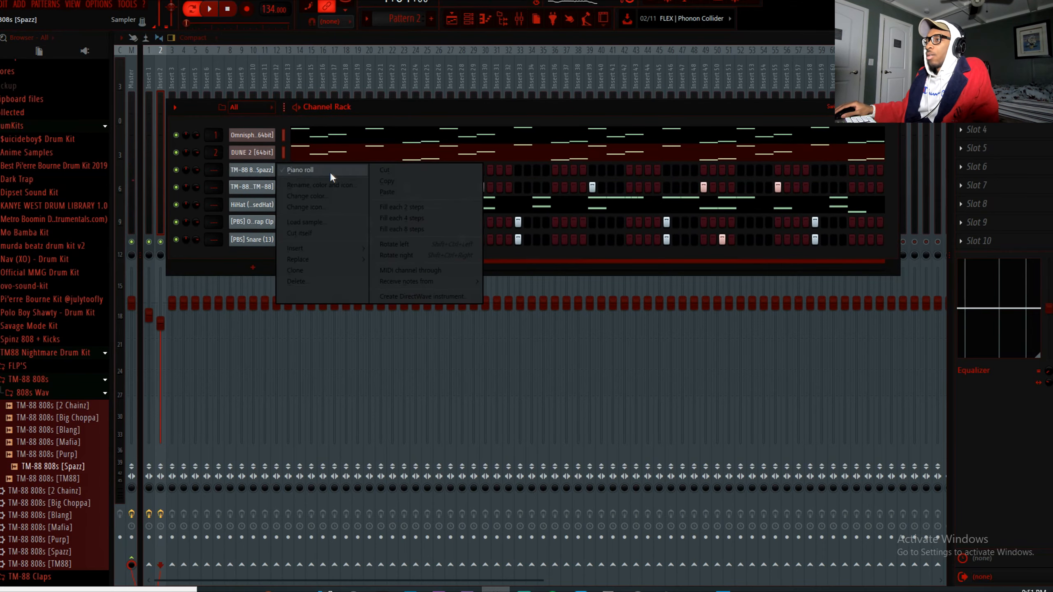
{"action": "left_click", "coordinate": [323, 171]}
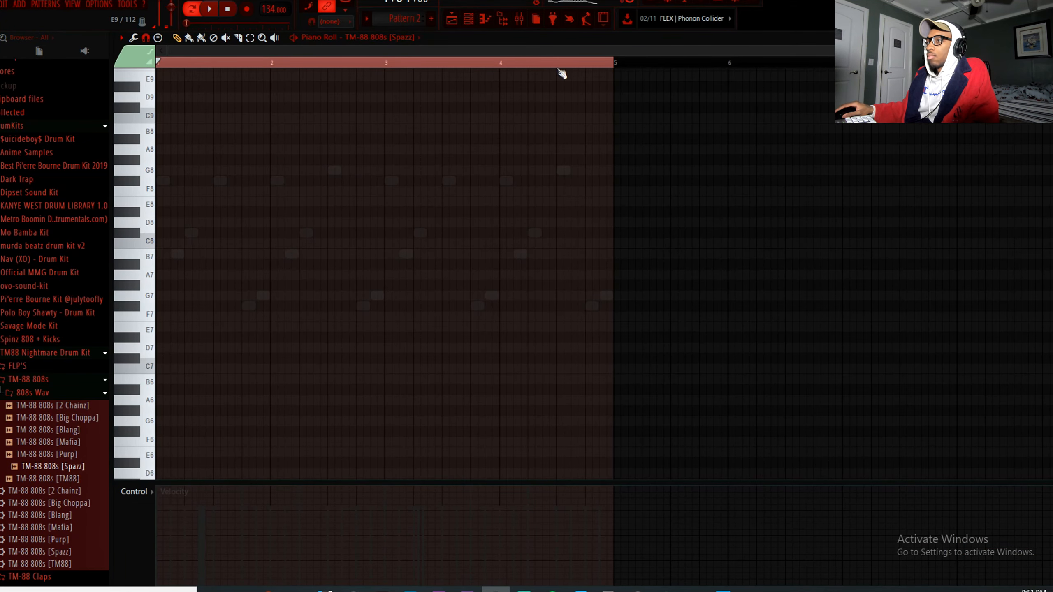
Mute the drum channels, keeping Omnisphere and DUNE 2 on, and play the melody from the 808's piano roll.
{"action": "left_click", "coordinate": [481, 25]}
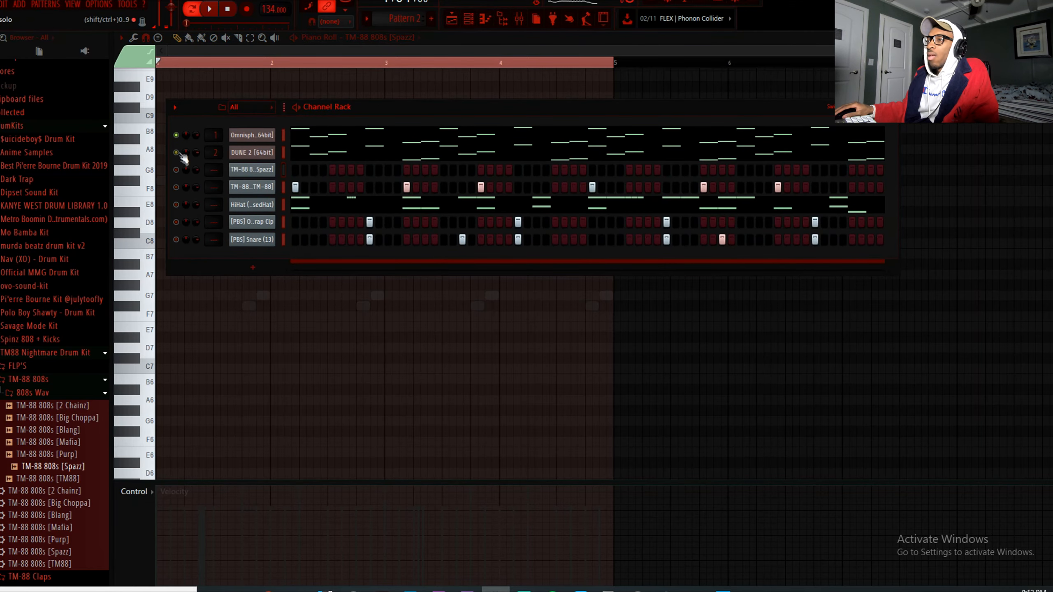
{"action": "right_click", "coordinate": [257, 170]}
{"action": "left_click", "coordinate": [316, 177]}
{"action": "key", "text": "space"}
Draw one-beat 808 notes: B7 at the start of bar 1, F#7 on its beat 4, and C#8 on beat 2 of bar 2.
{"action": "left_click", "coordinate": [126, 230]}
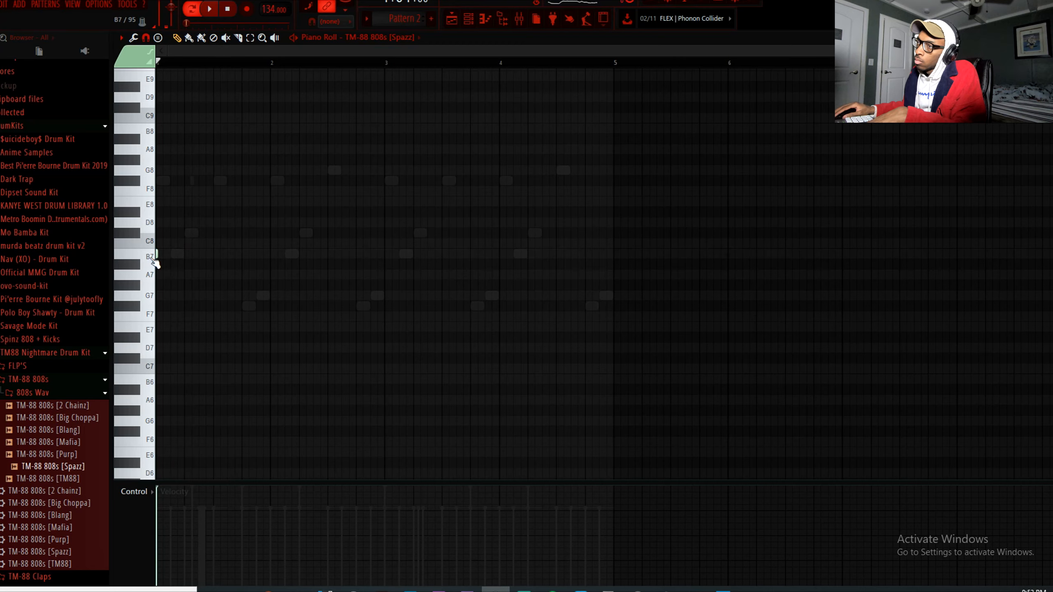
{"action": "key", "text": "space"}
{"action": "left_click", "coordinate": [159, 253]}
{"action": "key", "text": "space"}
{"action": "left_click_drag", "start_coordinate": [183, 255], "coordinate": [191, 254]}
{"action": "left_click", "coordinate": [248, 306]}
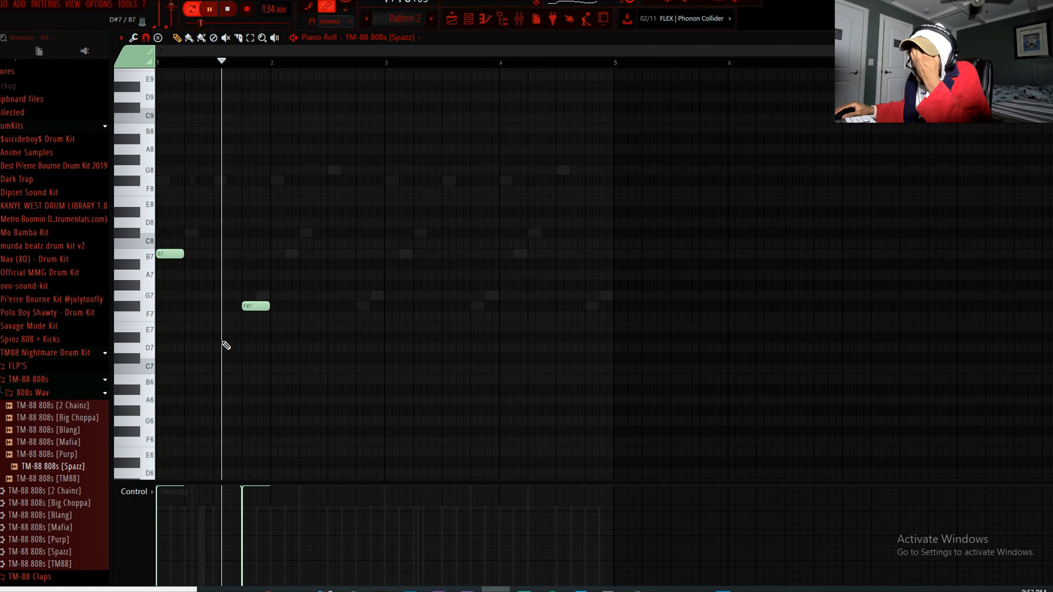
{"action": "key", "text": "space"}
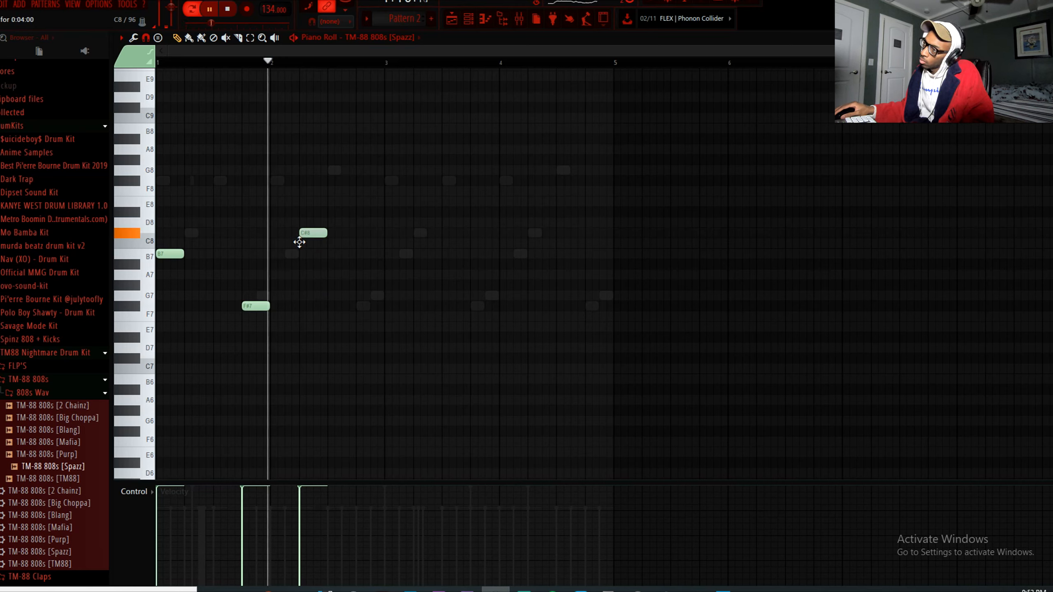
Transpose all 808 notes down two octaves and play the bassline.
{"action": "key", "text": "space"}
{"action": "key", "text": "ctrl+a"}
{"action": "key", "text": "ctrl+Down"}
{"action": "key", "text": "ctrl+Down"}
{"action": "key", "text": "space"}
{"action": "scroll", "coordinate": [305, 218], "scroll_direction": "down", "scroll_amount": 5}
{"action": "key", "text": "space"}
Replace the F#5 note in bar 1 with a lower B4 808 note and audition its timing.
{"action": "mouse_move", "coordinate": [245, 413]}
{"action": "left_mouse_down"}
{"action": "mouse_move", "coordinate": [233, 416]}
{"action": "mouse_move", "coordinate": [238, 431]}
{"action": "left_mouse_up"}
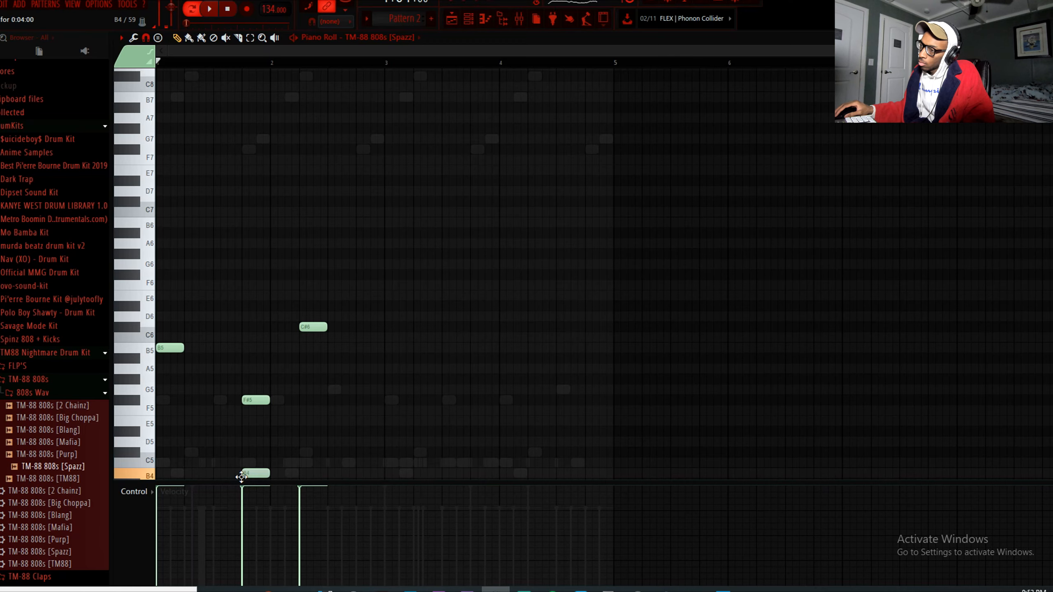
{"action": "right_click", "coordinate": [254, 401]}
{"action": "key", "text": "space"}
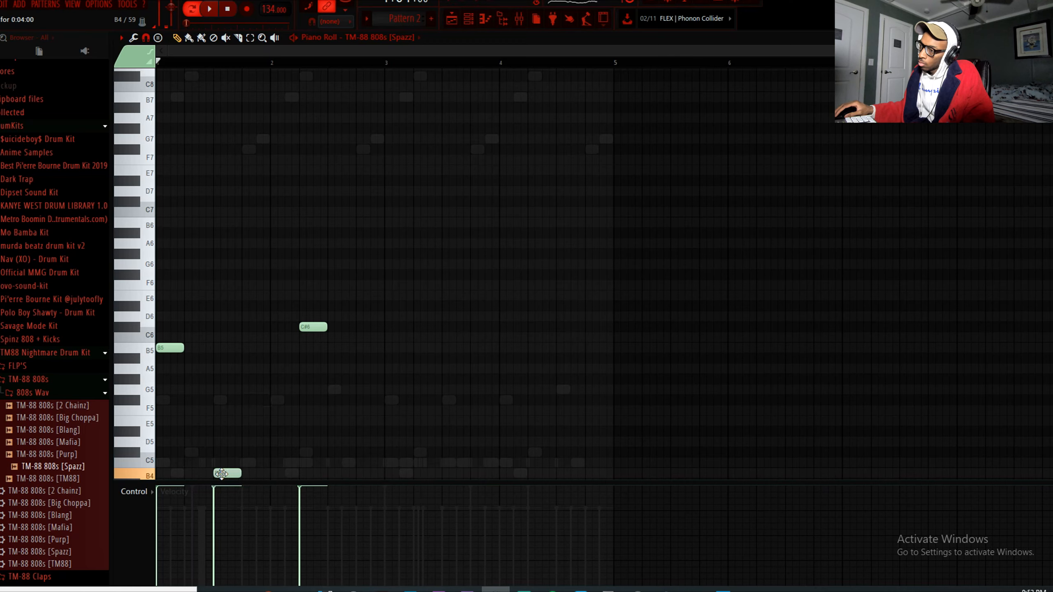
{"action": "mouse_move", "coordinate": [235, 473]}
{"action": "left_mouse_down"}
{"action": "mouse_move", "coordinate": [225, 475]}
{"action": "mouse_move", "coordinate": [238, 475]}
{"action": "left_mouse_up"}
{"action": "key", "text": "space"}
{"action": "key", "text": "space"}
{"action": "key", "text": "space"}
Turn the B4 note in bar 1 into two adjacent half-beat B4 notes starting halfway through beat 3.
{"action": "scroll", "coordinate": [217, 417], "scroll_direction": "down", "scroll_amount": 3}
{"action": "key", "text": "space"}
{"action": "left_click_drag", "start_coordinate": [259, 389], "coordinate": [235, 381]}
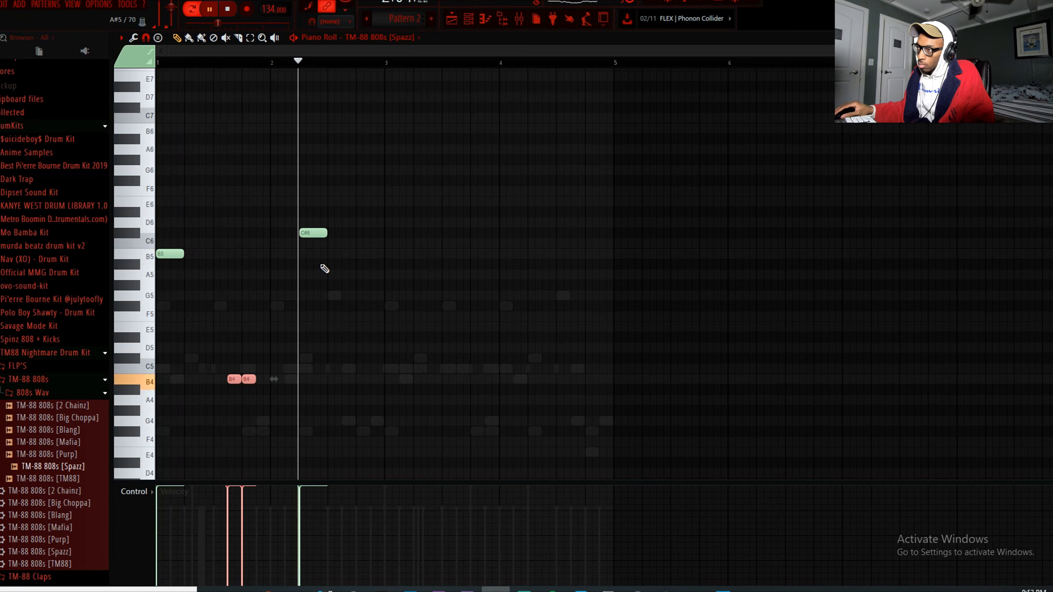
Replace the C#6 note in bar 2 with two half-beat G5 notes on beats 2 and 3.
{"action": "left_click", "coordinate": [302, 297]}
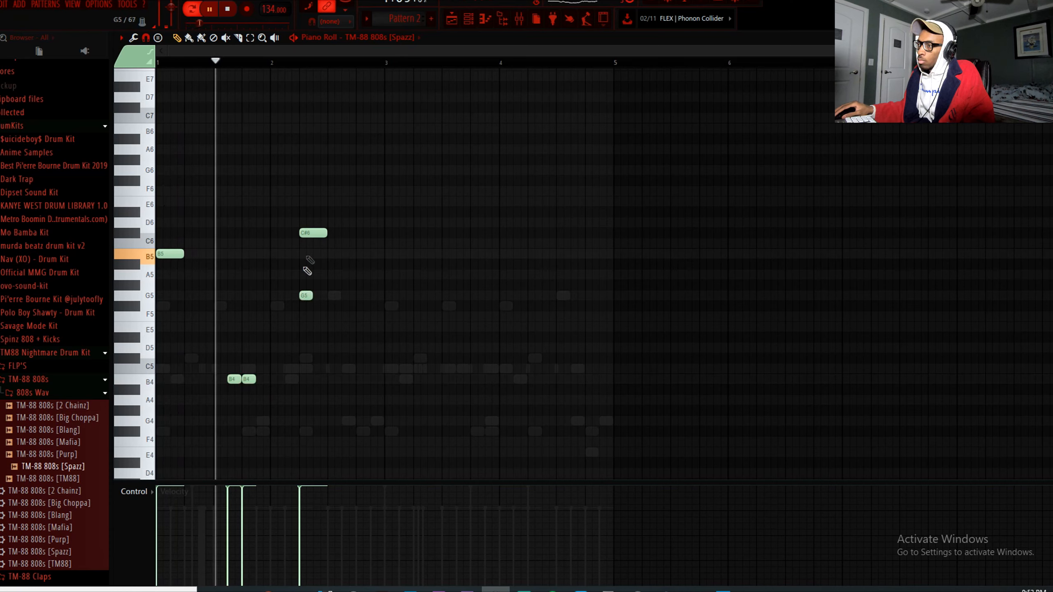
{"action": "right_click", "coordinate": [312, 233]}
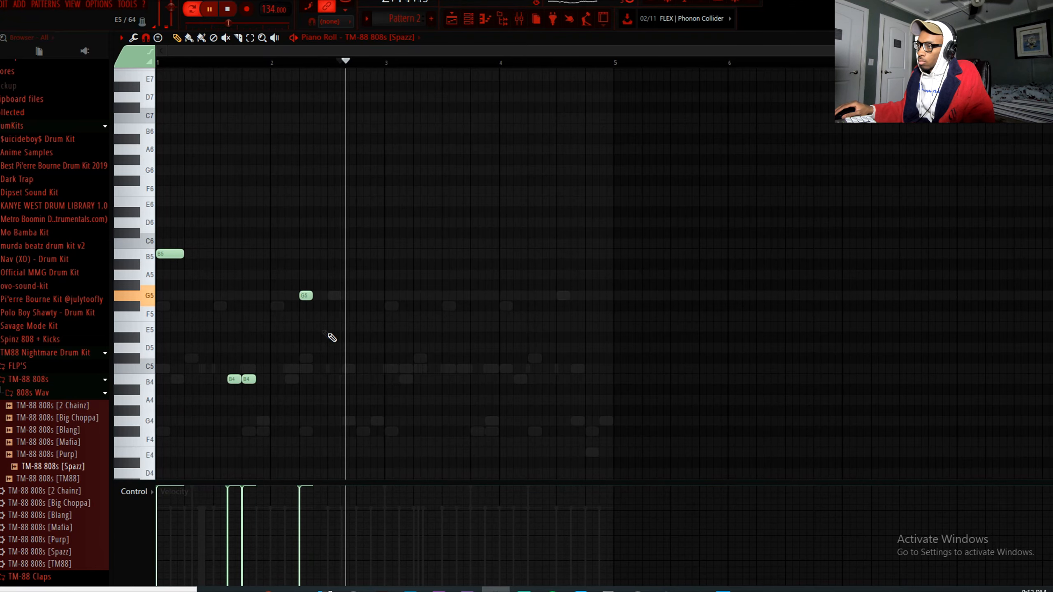
{"action": "left_click", "coordinate": [331, 296]}
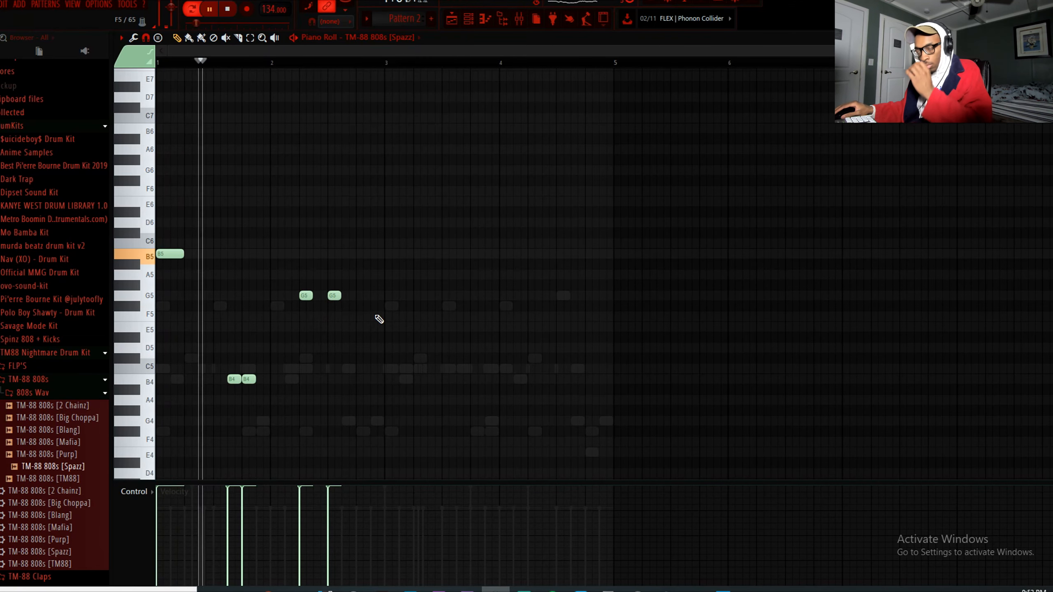
Delete the second B4 note in bar 1 and move the remaining B4 note to beat 4.
{"action": "key", "text": "space"}
{"action": "right_click", "coordinate": [248, 379]}
{"action": "key", "text": "space"}
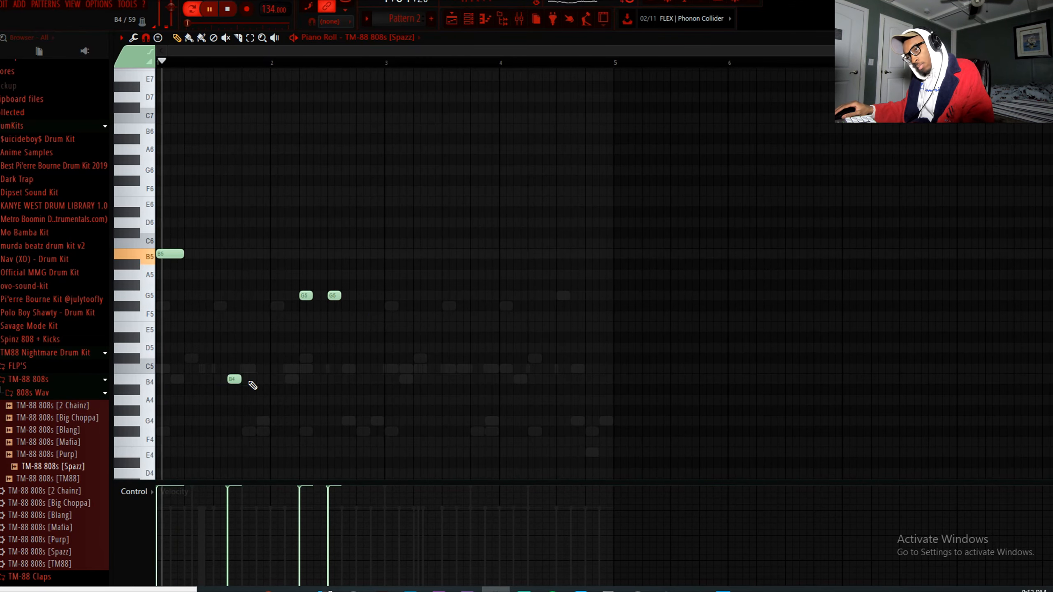
{"action": "left_click_drag", "start_coordinate": [235, 379], "coordinate": [250, 378]}
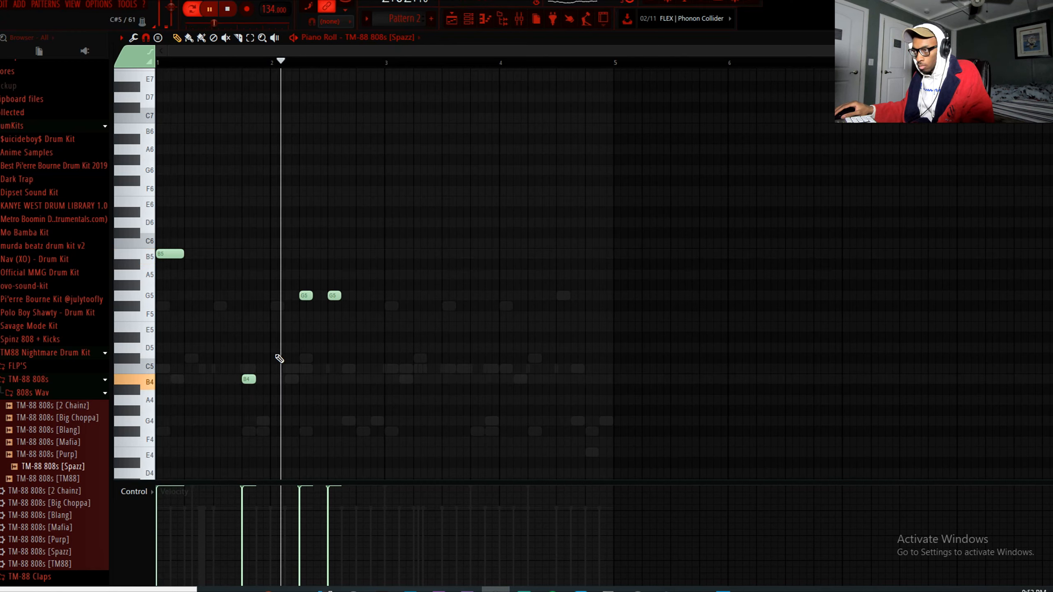
Move the second G5 note in bar 2 to beat 4 and play the bassline.
{"action": "key", "text": "space"}
{"action": "left_click_drag", "start_coordinate": [330, 301], "coordinate": [362, 298]}
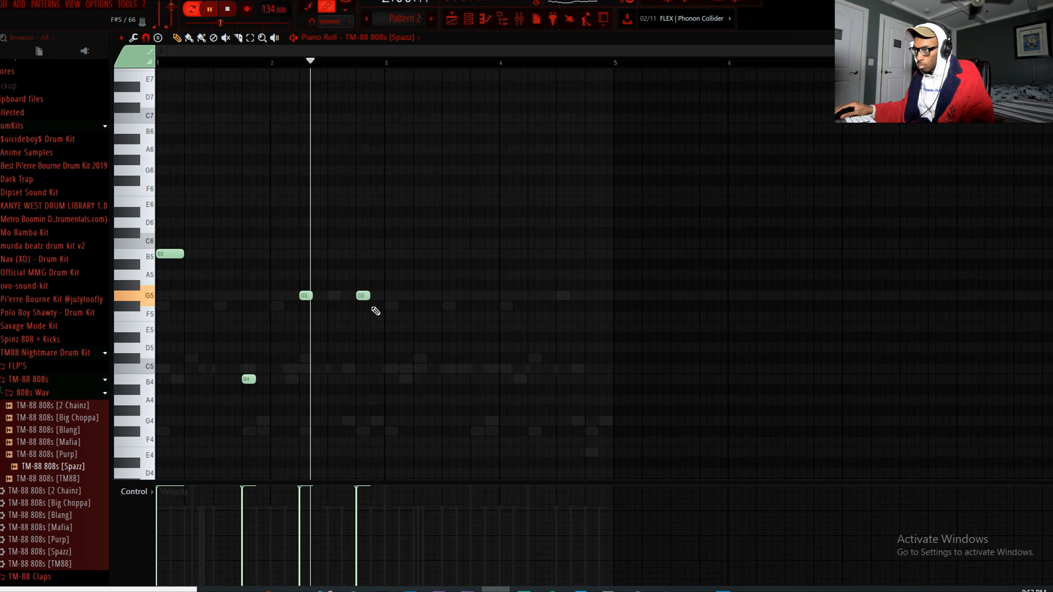
{"action": "key", "text": "space"}
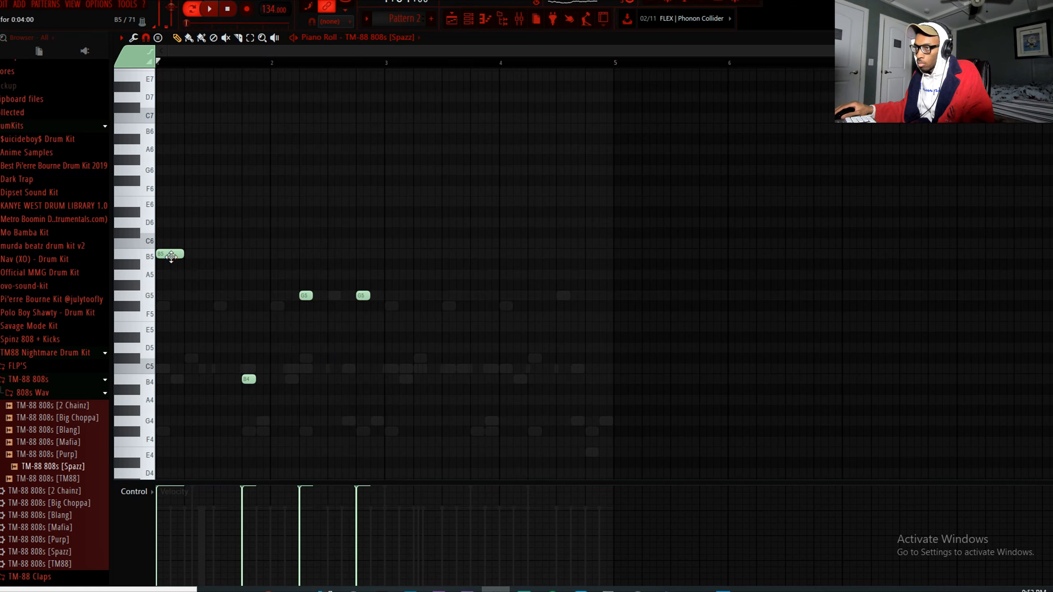
Add a one-beat B5 note at the start of bar 3, leaving bar 2 with a single G5 note on beat 3.
{"action": "key", "text": "space"}
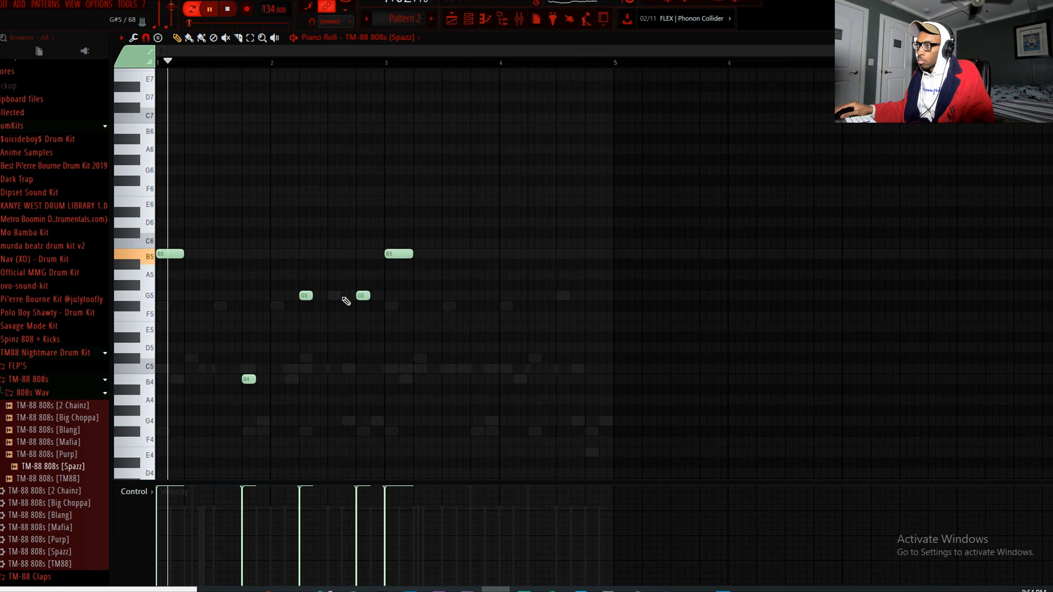
{"action": "right_click", "coordinate": [304, 295]}
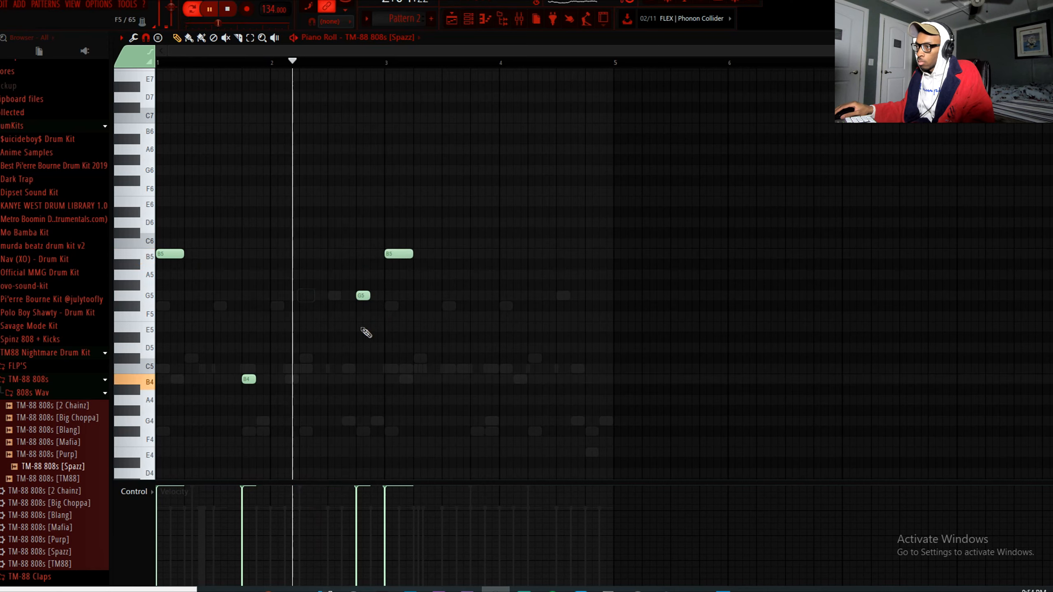
{"action": "key", "text": "space"}
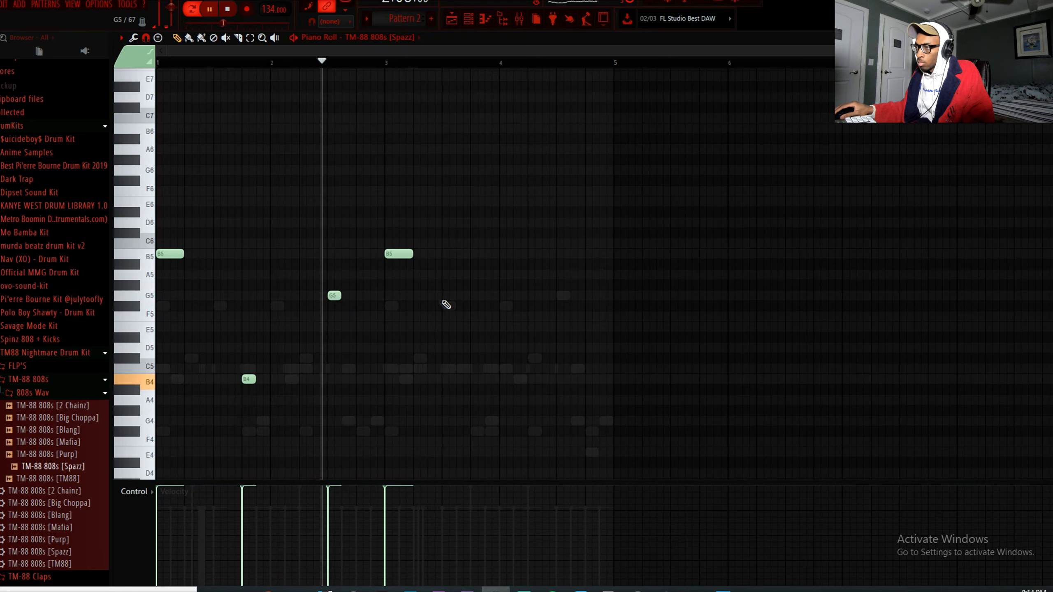
Add half-beat notes in bar 3, B5 halfway through beat 2 and B4 on beat 4, and play from bar 3.
{"action": "left_click", "coordinate": [418, 253]}
{"action": "left_click", "coordinate": [388, 62]}
{"action": "key", "text": "space"}
{"action": "key", "text": "space"}
{"action": "left_click_drag", "start_coordinate": [415, 253], "coordinate": [442, 256]}
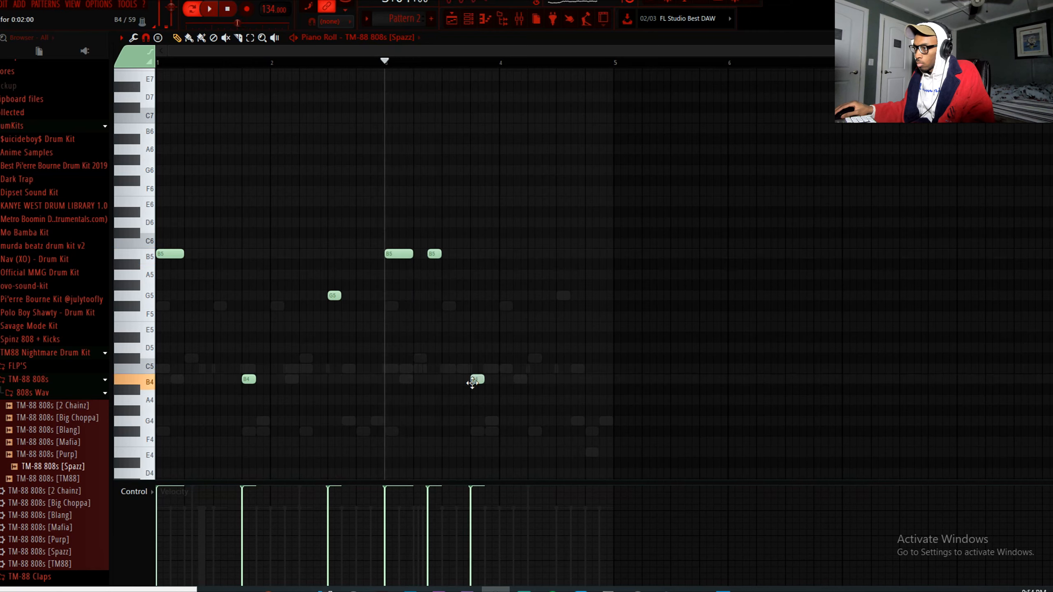
{"action": "key", "text": "space"}
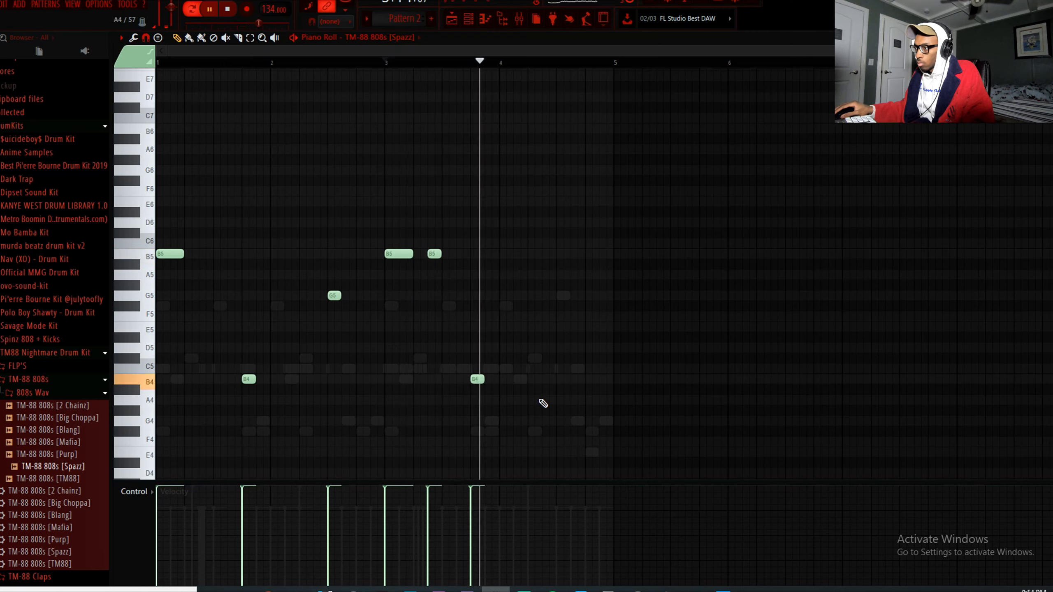
Add a half-beat G5 note on beat 2 of bar 4 and a further note halfway through beat 3.
{"action": "left_click_drag", "start_coordinate": [532, 354], "coordinate": [526, 301]}
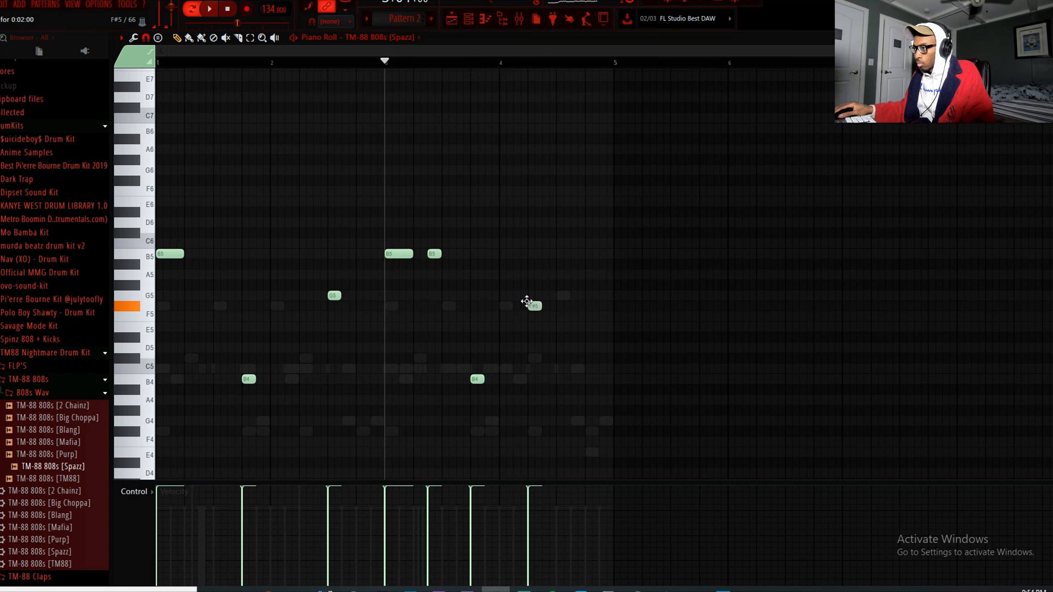
{"action": "key", "text": "space"}
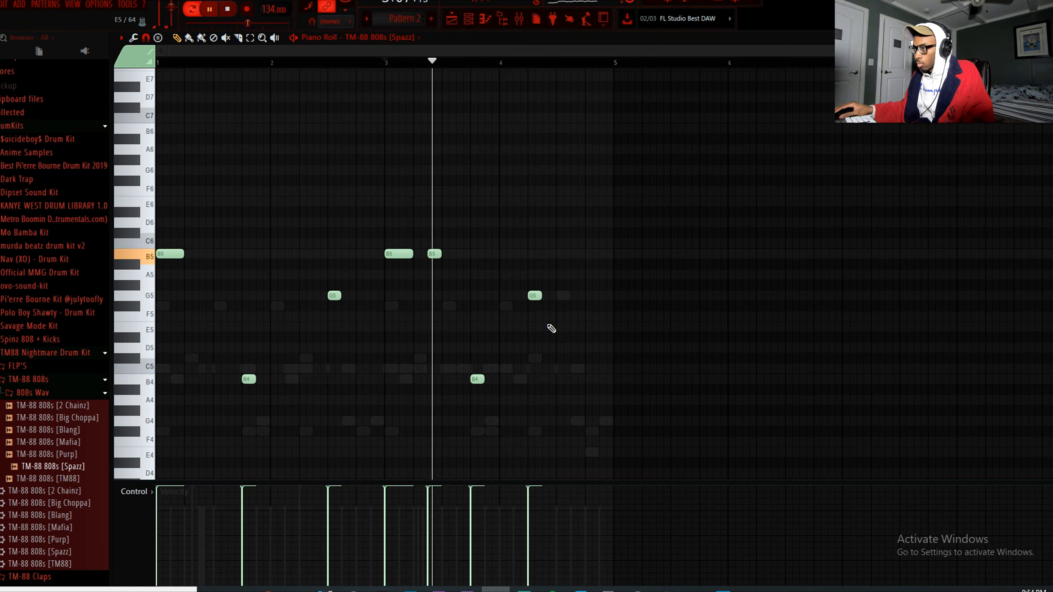
{"action": "left_click", "coordinate": [573, 296]}
Match the TM-88 kick to the bassline: move the step 21 kick to step 25 and add kicks on steps 39 and 59.
{"action": "left_click", "coordinate": [519, 18]}
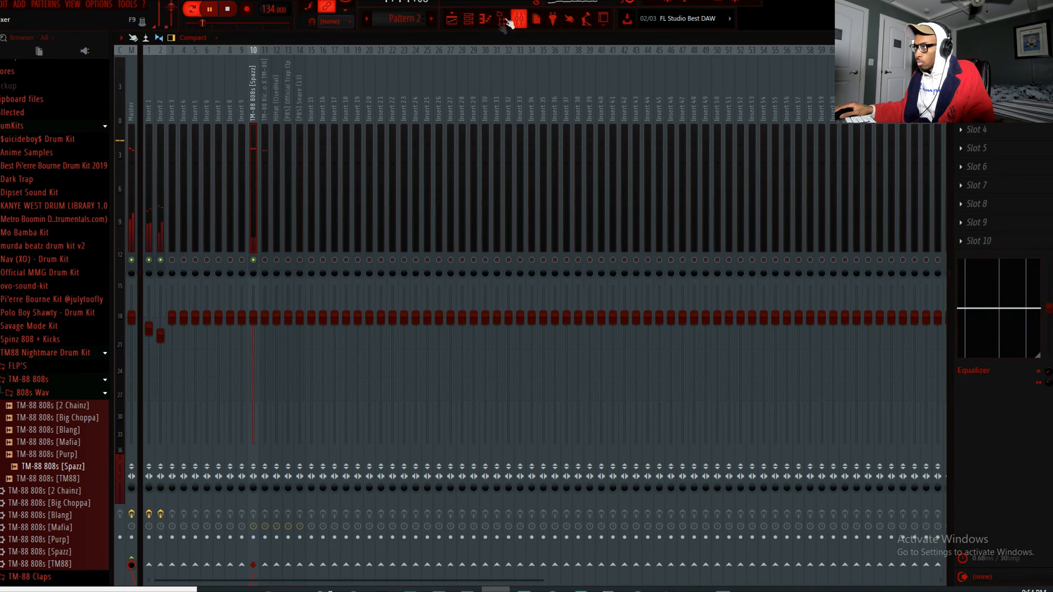
{"action": "left_click", "coordinate": [133, 147]}
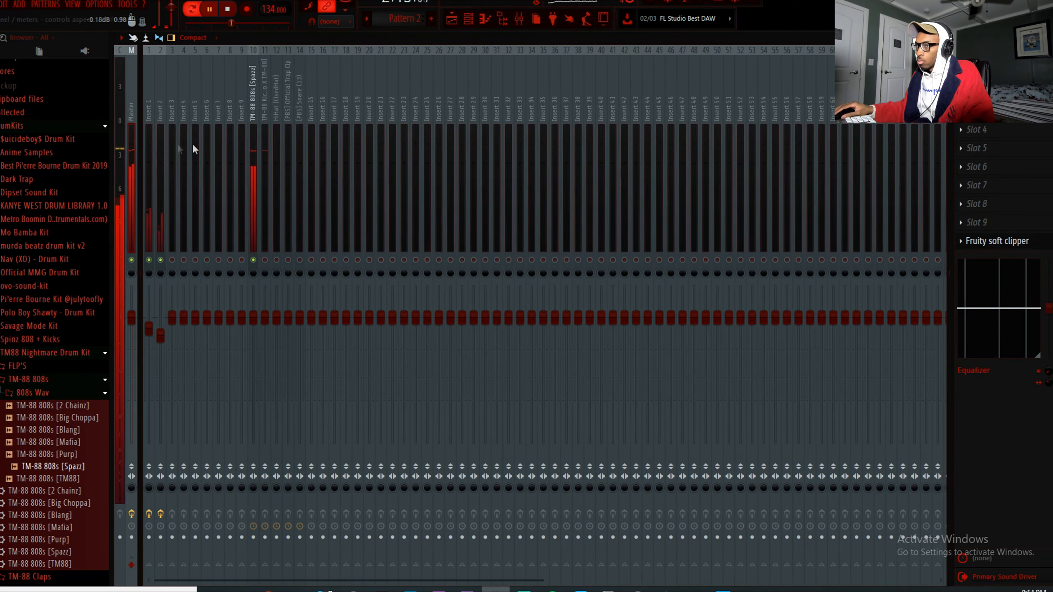
{"action": "left_click", "coordinate": [482, 21]}
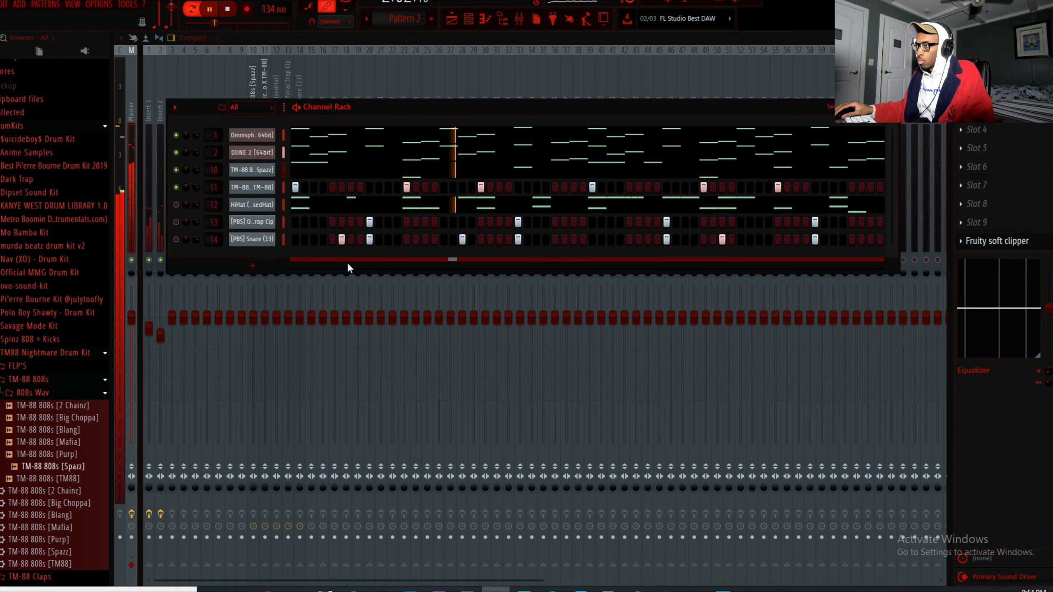
{"action": "left_click", "coordinate": [517, 187]}
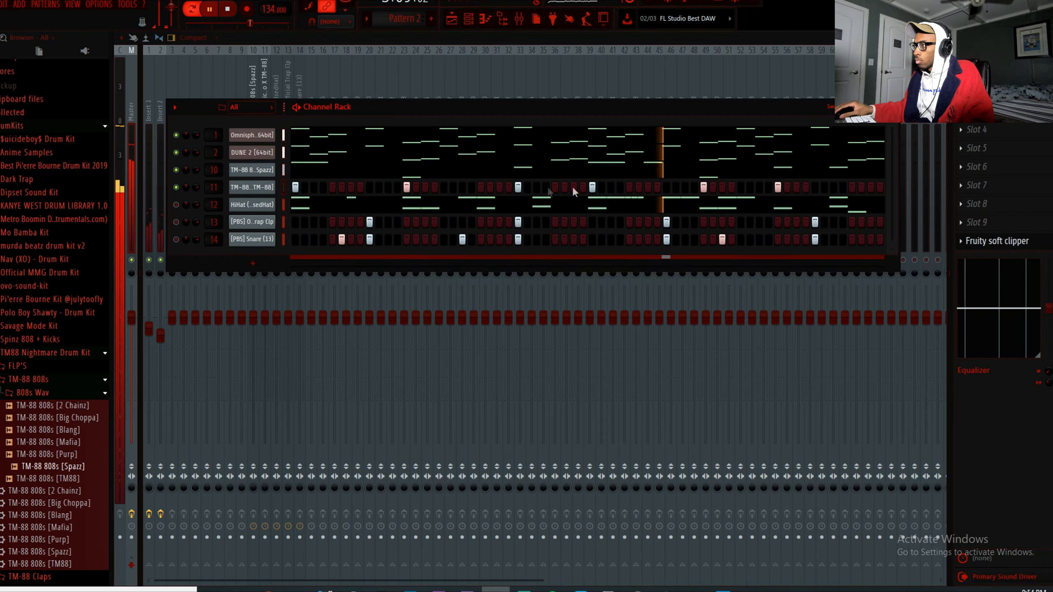
{"action": "left_click", "coordinate": [832, 187]}
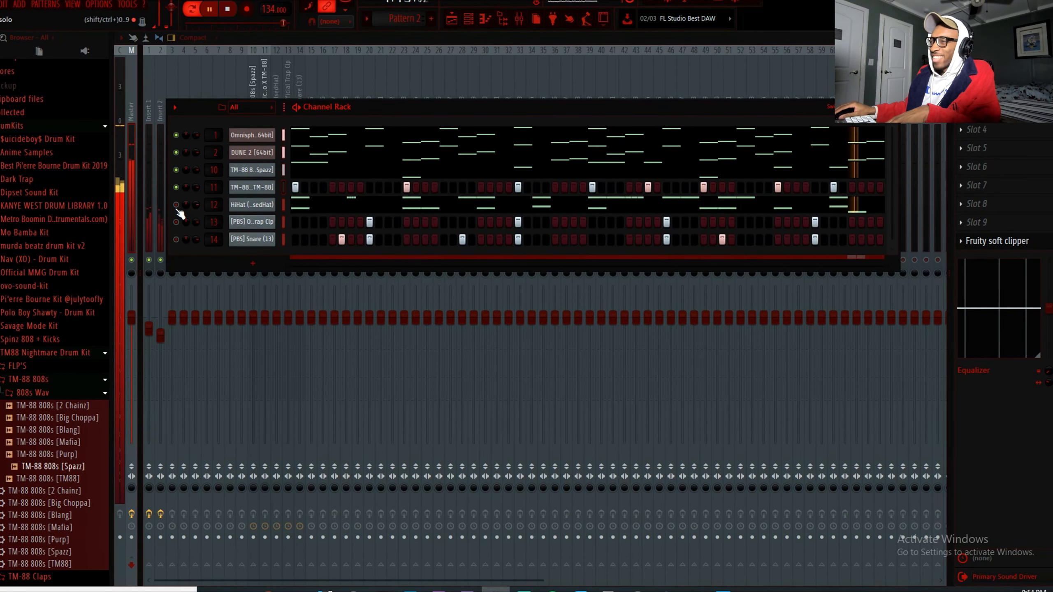
Enable all mixer tracks and load Fruity Reeverb 2 into slot 1 of the hi-hat track.
{"action": "left_click", "coordinate": [274, 90]}
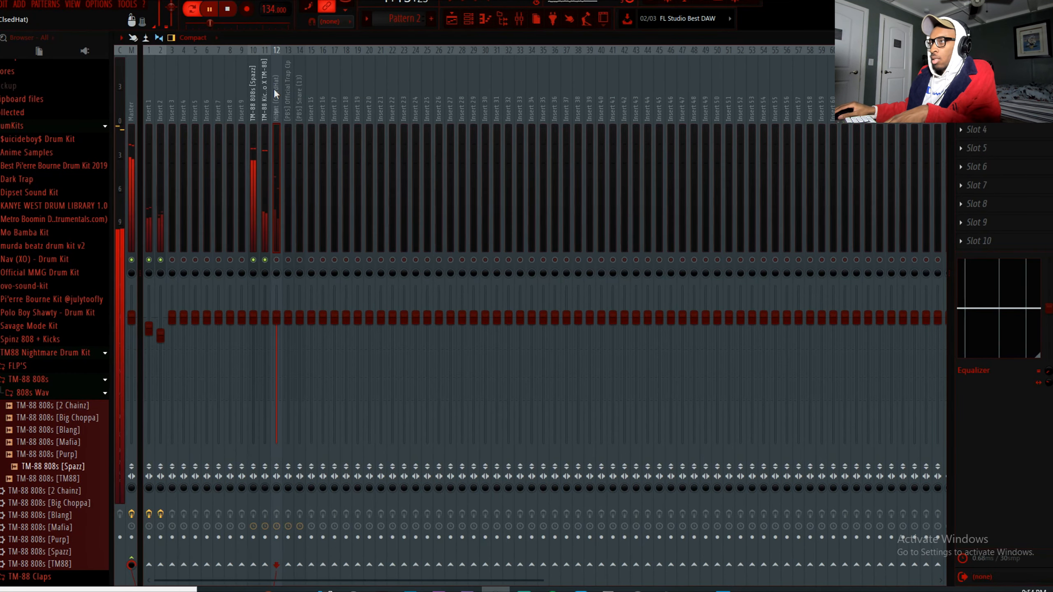
{"action": "right_click", "coordinate": [266, 260]}
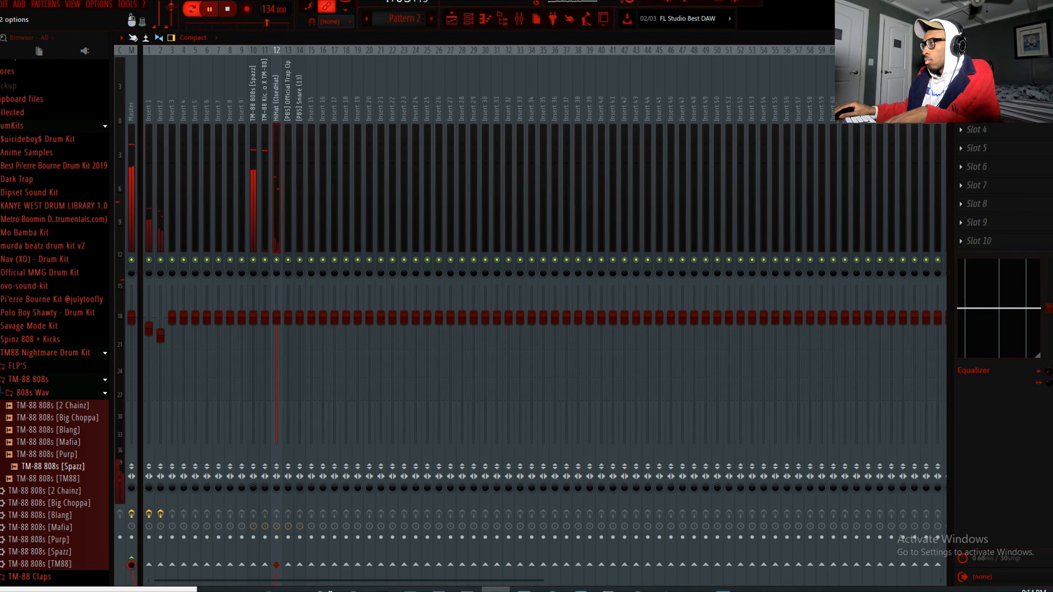
{"action": "left_click", "coordinate": [960, 74]}
{"action": "mouse_move", "coordinate": [972, 83]}
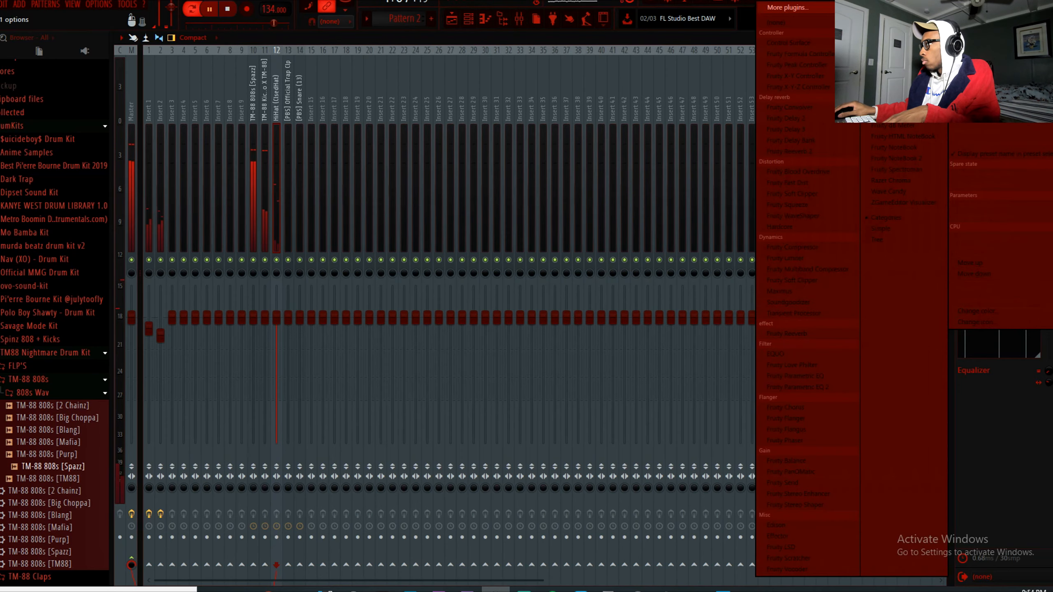
{"action": "left_click", "coordinate": [829, 149]}
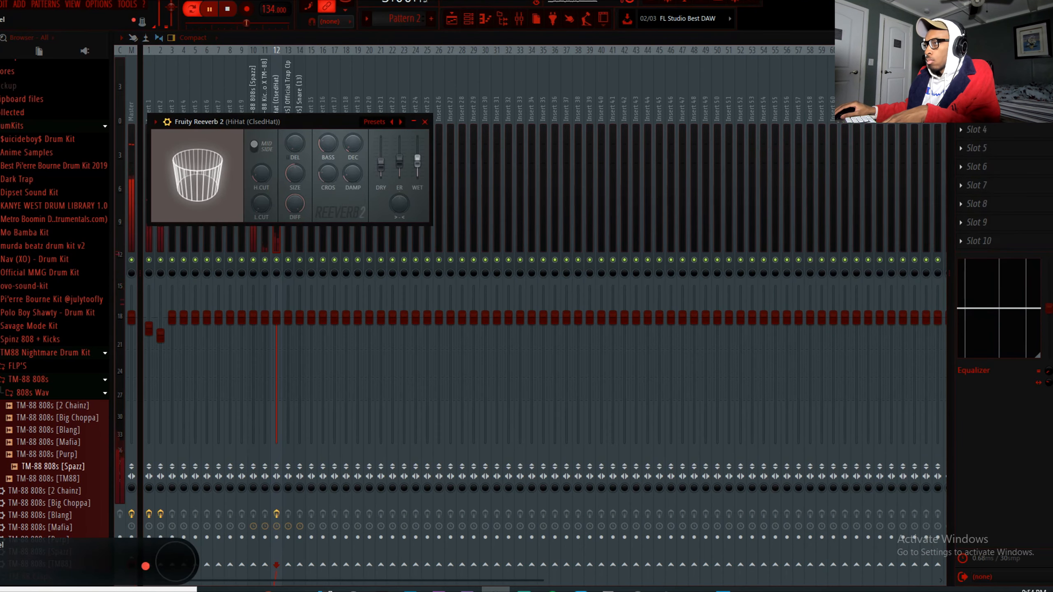
Raise the hi-hat reverb's dry level, reduce its wet level, and lower the hi-hat track's volume.
{"action": "left_click_drag", "start_coordinate": [380, 166], "coordinate": [380, 137]}
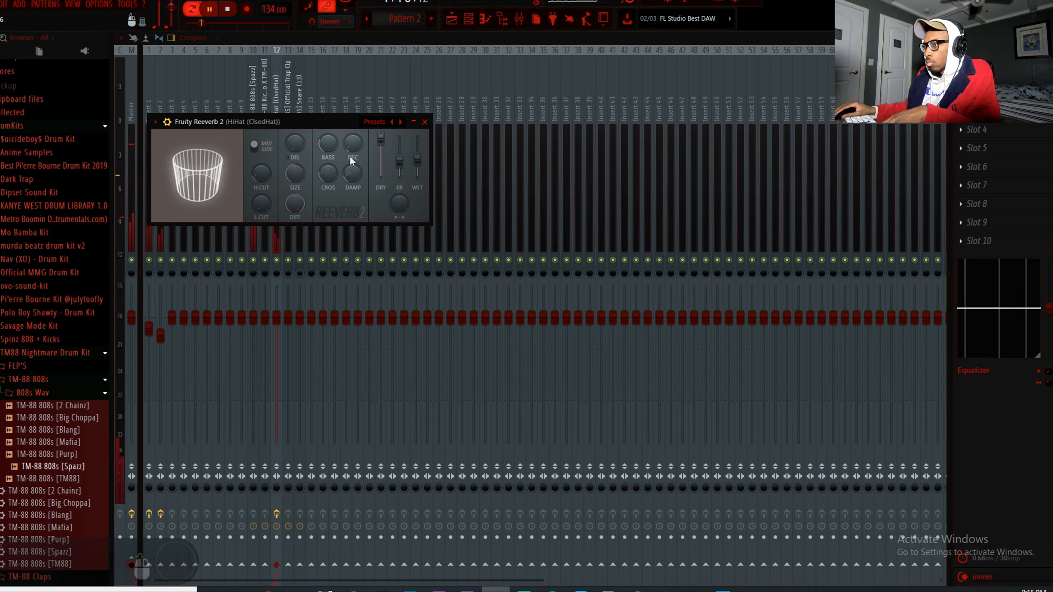
{"action": "left_click_drag", "start_coordinate": [380, 139], "coordinate": [381, 147]}
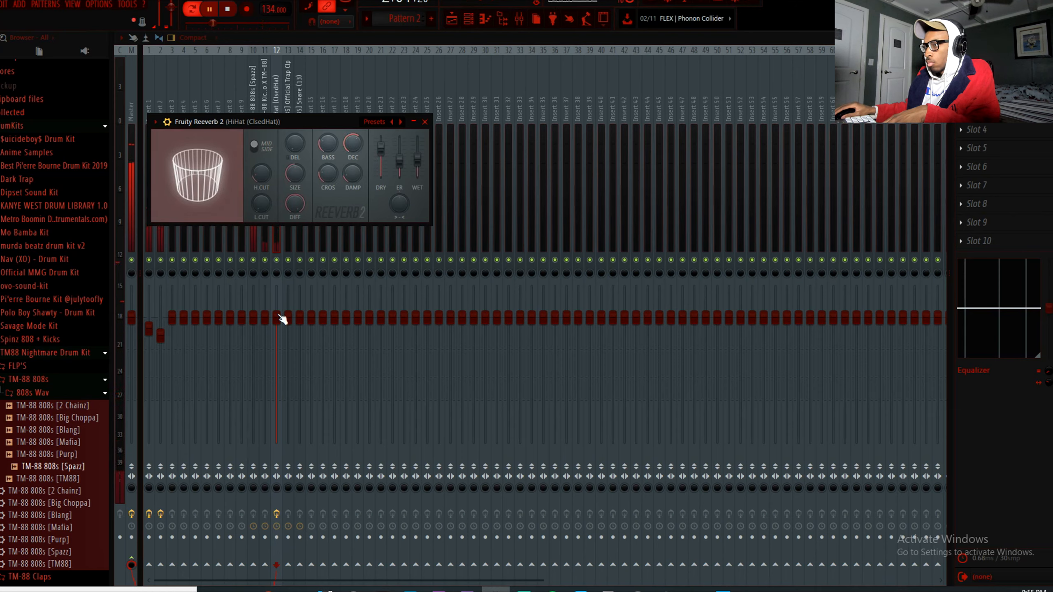
{"action": "left_click_drag", "start_coordinate": [280, 317], "coordinate": [280, 336]}
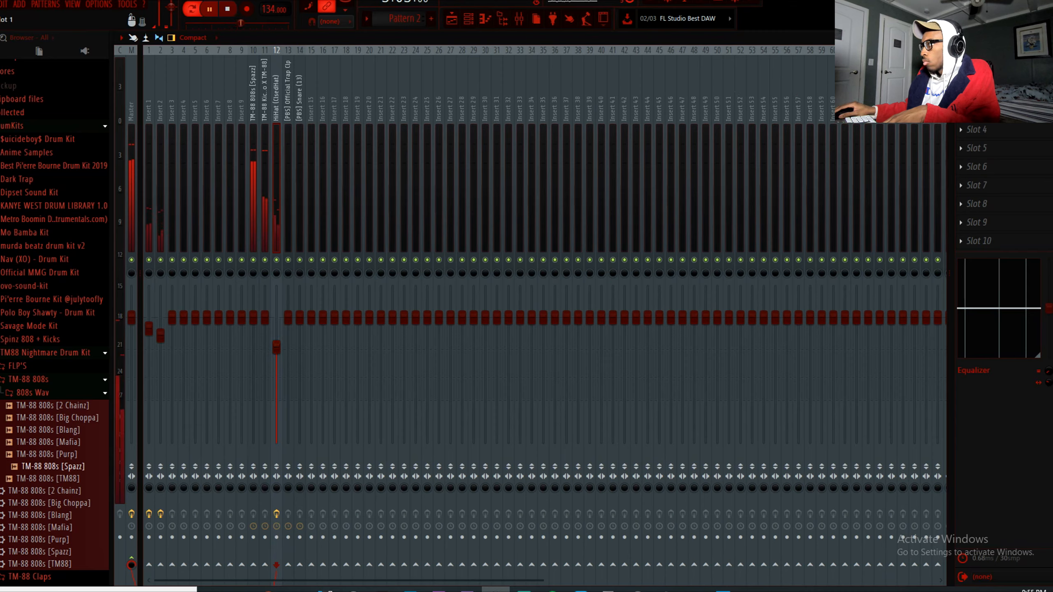
{"action": "left_click", "coordinate": [984, 74]}
{"action": "left_click_drag", "start_coordinate": [417, 158], "coordinate": [417, 169]}
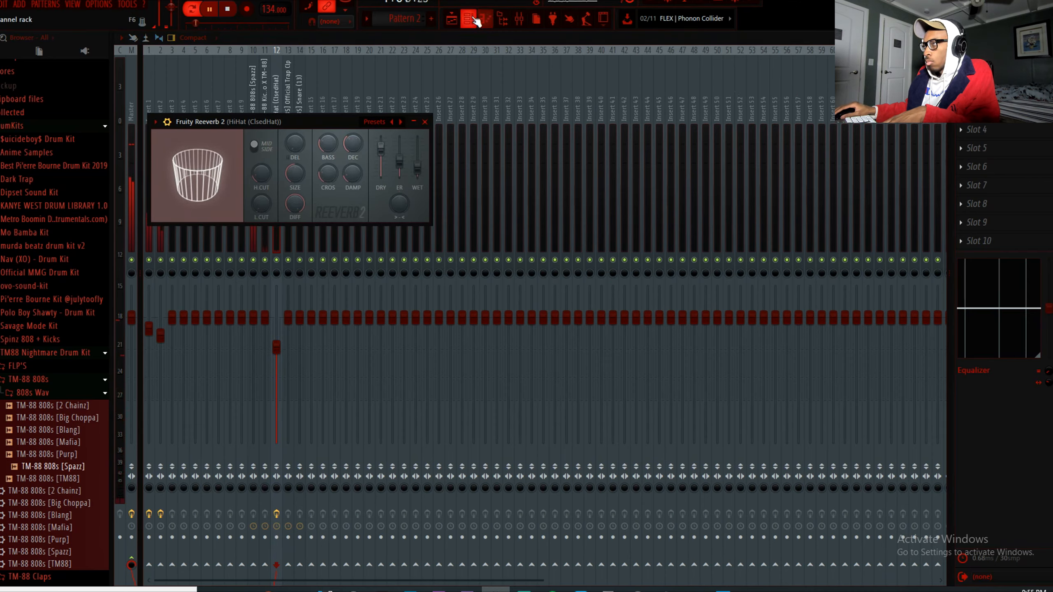
Unmute the trap clap channel while the beat plays.
{"action": "key", "text": "F6"}
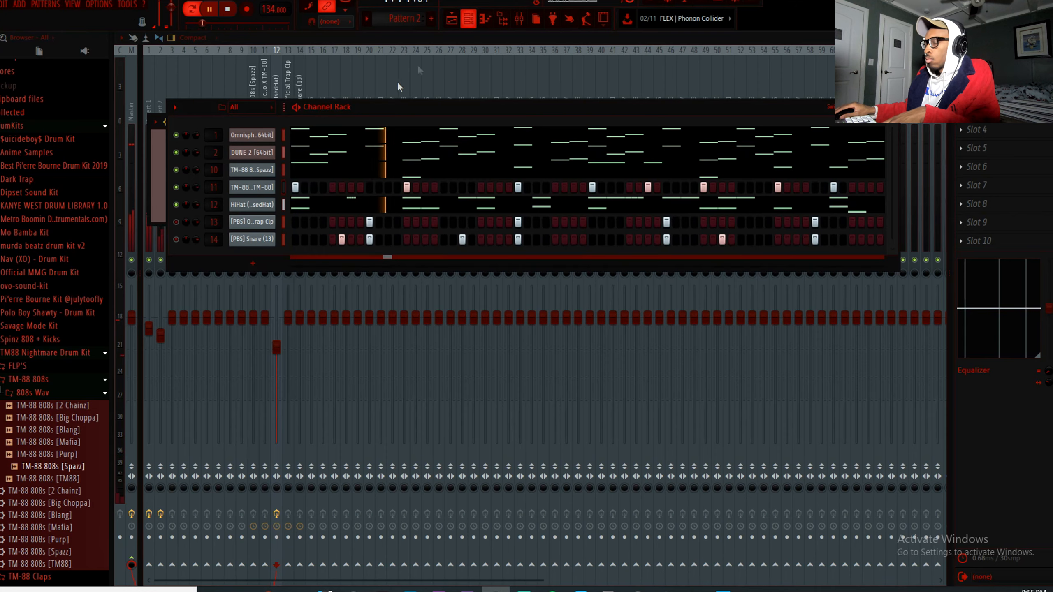
{"action": "left_click", "coordinate": [176, 223]}
{"action": "left_click", "coordinate": [178, 240]}
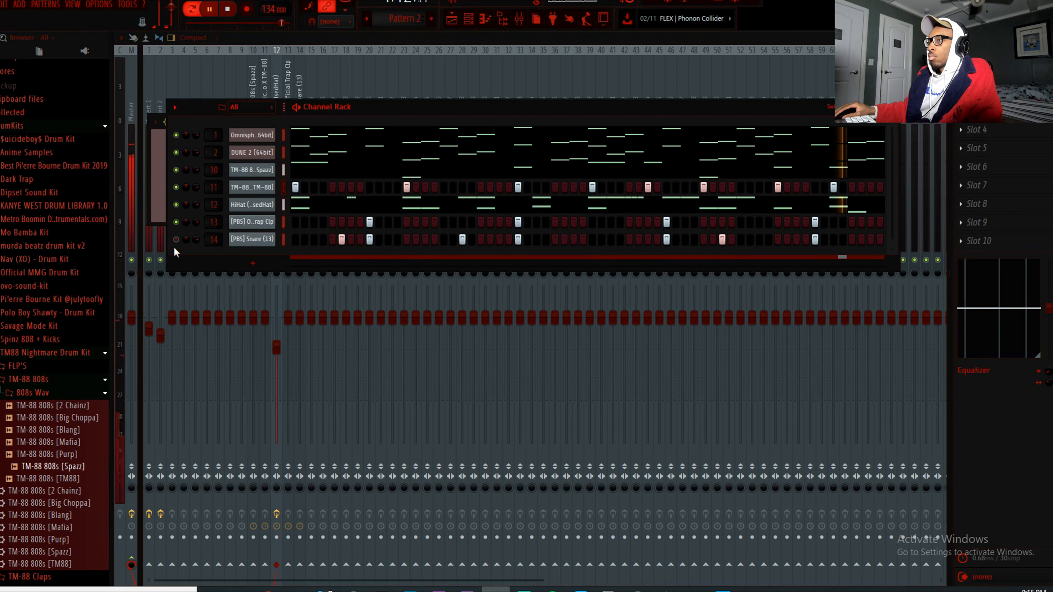